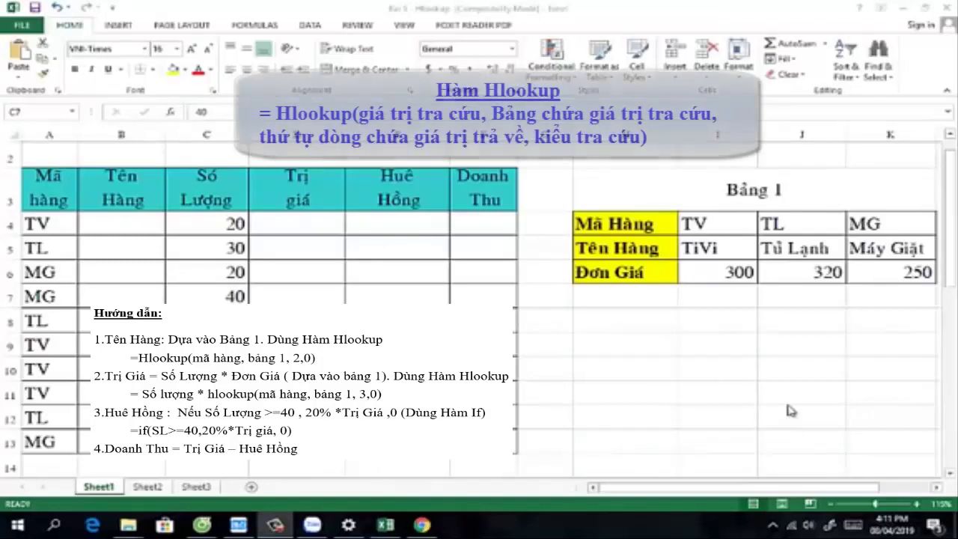
Enter the label 'Hlookup(' in cell H8 and clear the stray text from I9
left_click(630, 317)
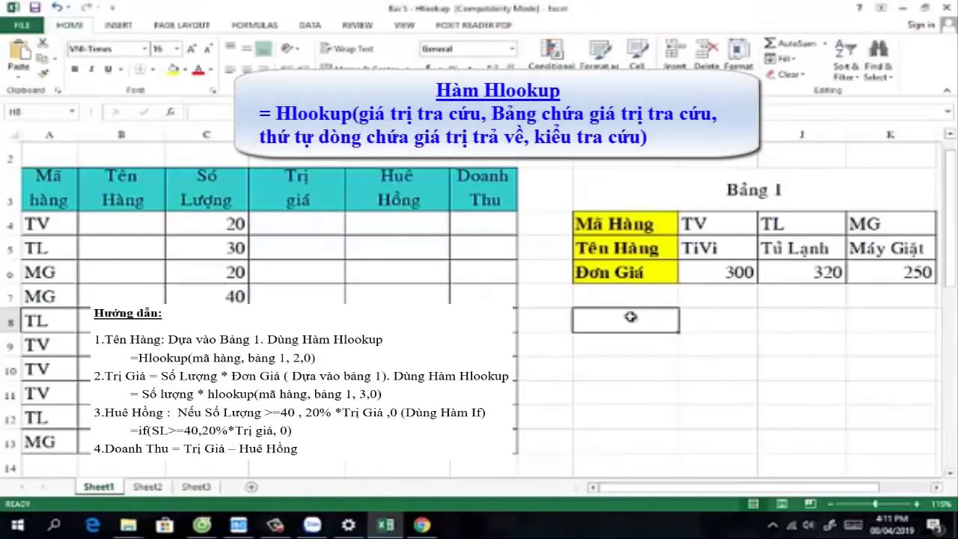
type("Ho")
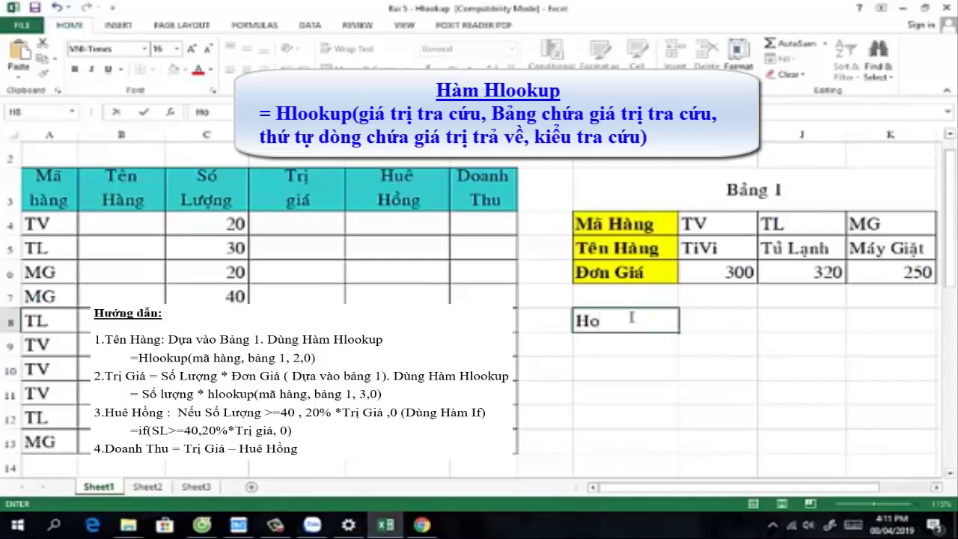
key("BackSpace")
type("look")
type("up(")
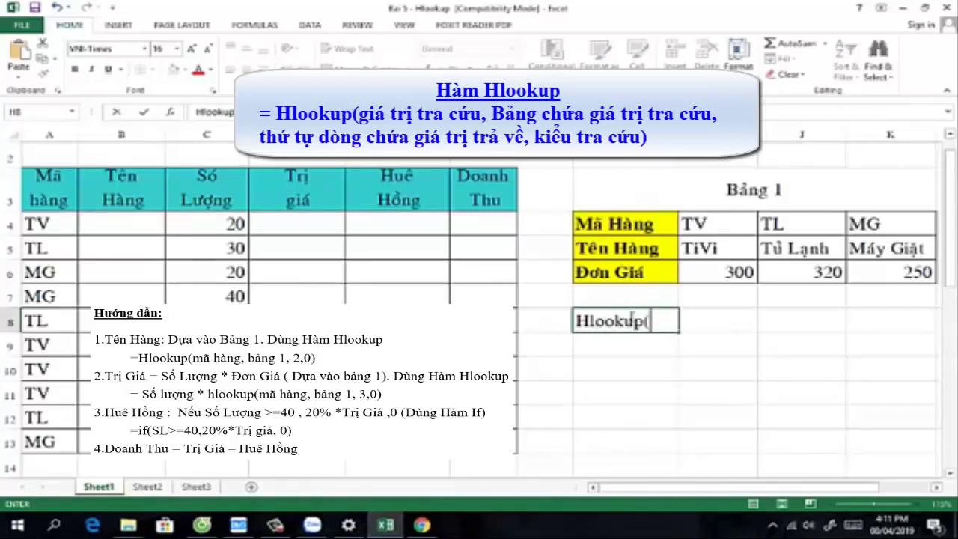
left_click(717, 320)
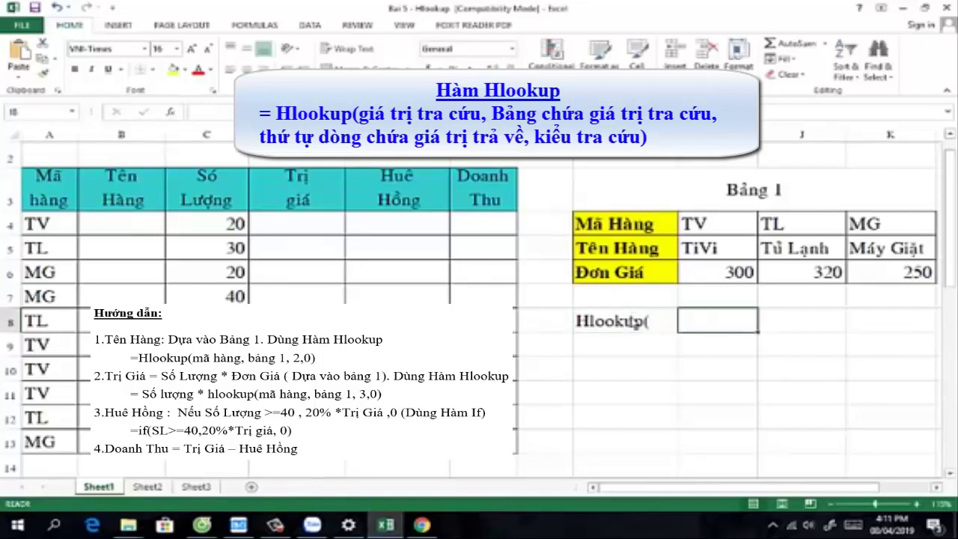
key("Down")
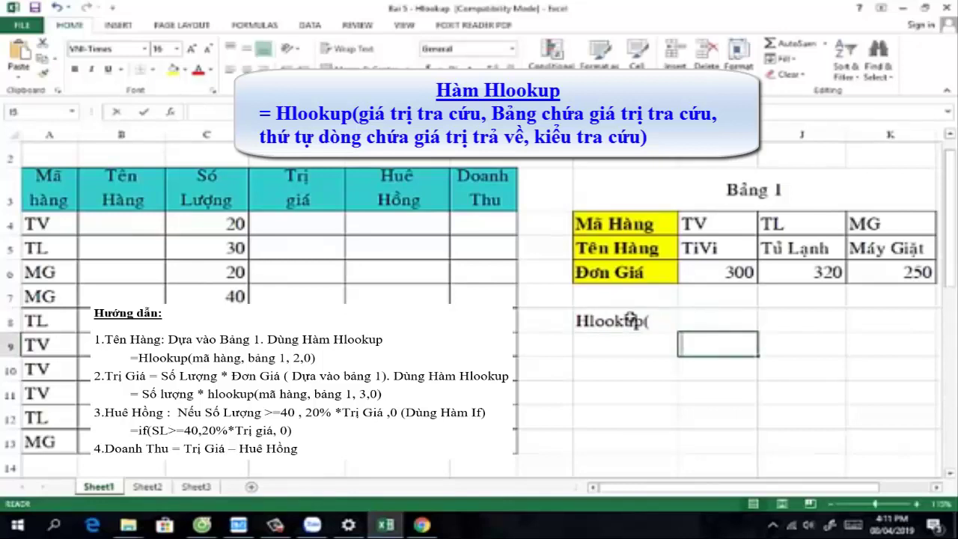
type("ma dị")
key("BackSpace")
key("BackSpace")
key("BackSpace")
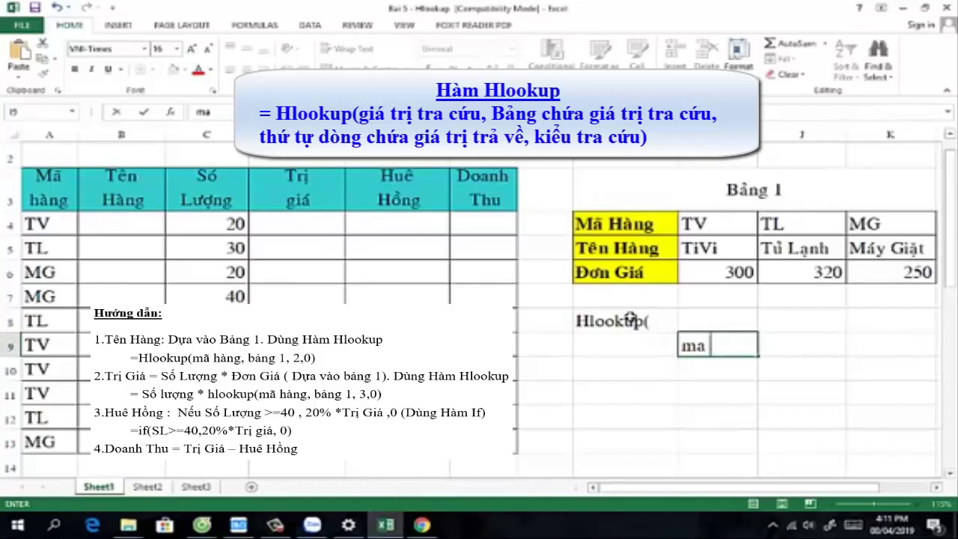
key("BackSpace")
key("BackSpace")
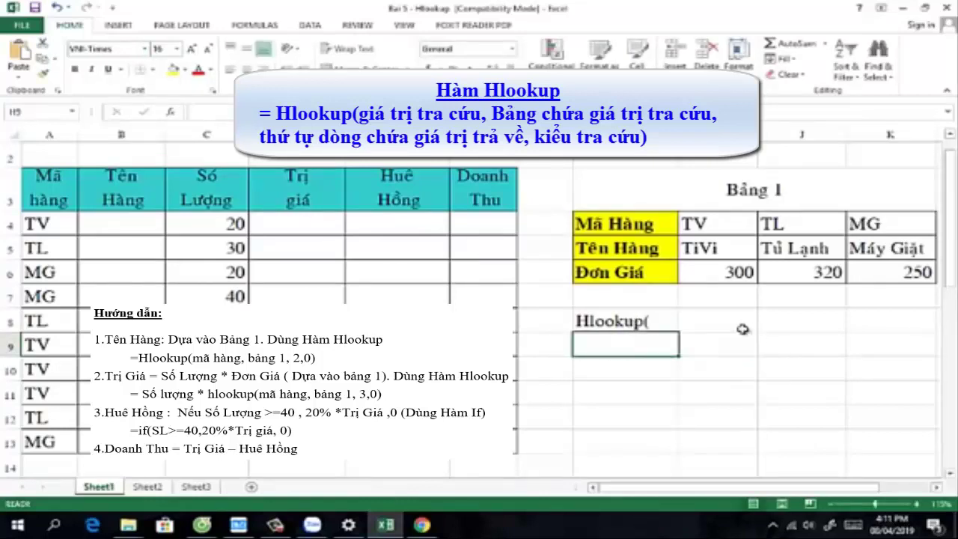
Set the font of cells I8:K20 to Times New Roman
left_click_drag(680, 327, 762, 397)
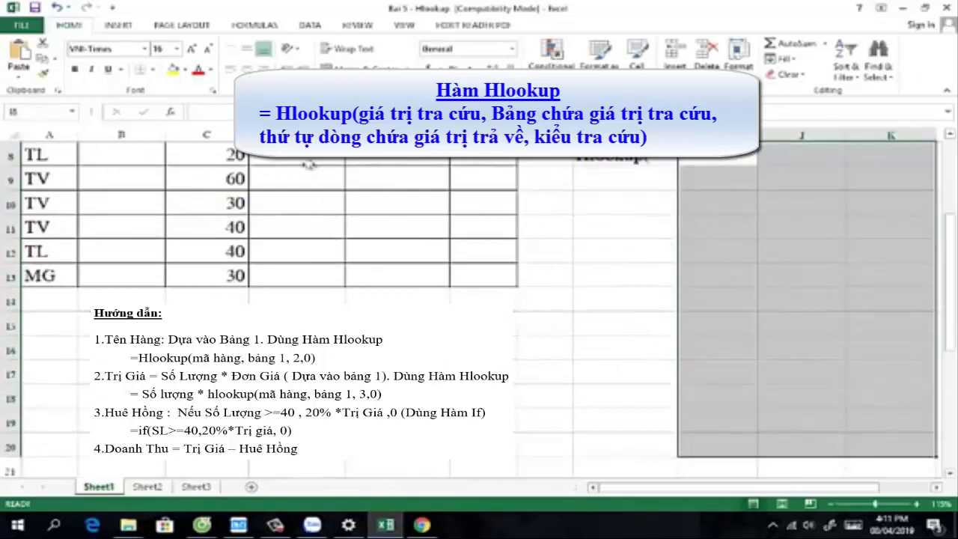
left_click(103, 49)
type("Times New Roman")
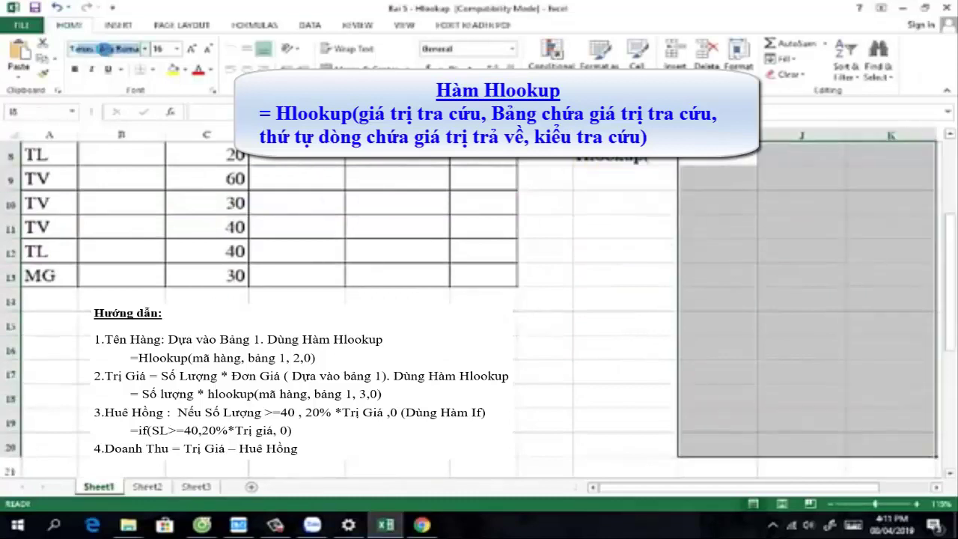
key("Return")
scroll(632, 304, "up", 2)
Write the notes 'mã dò' in I8 and 'Bảng dò' in I9
left_click(698, 331)
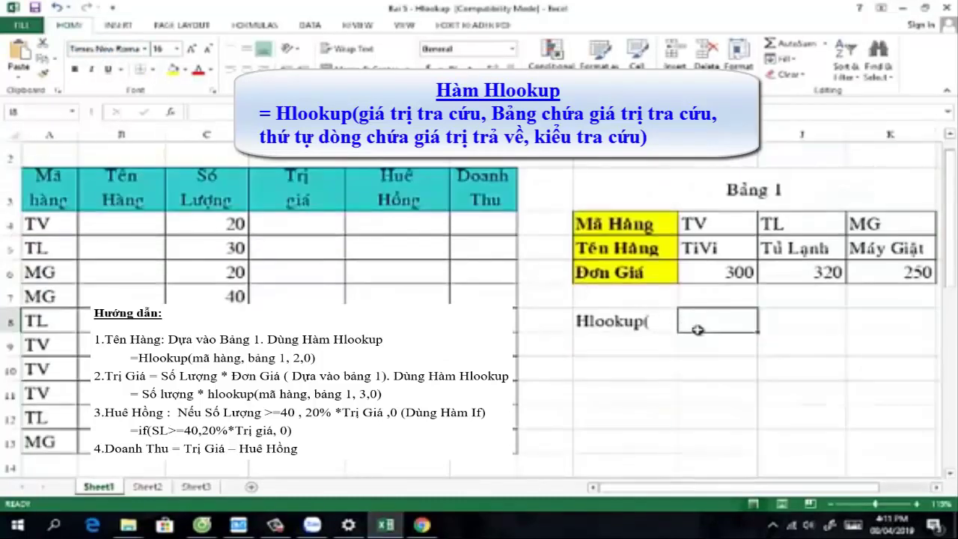
type("mã d")
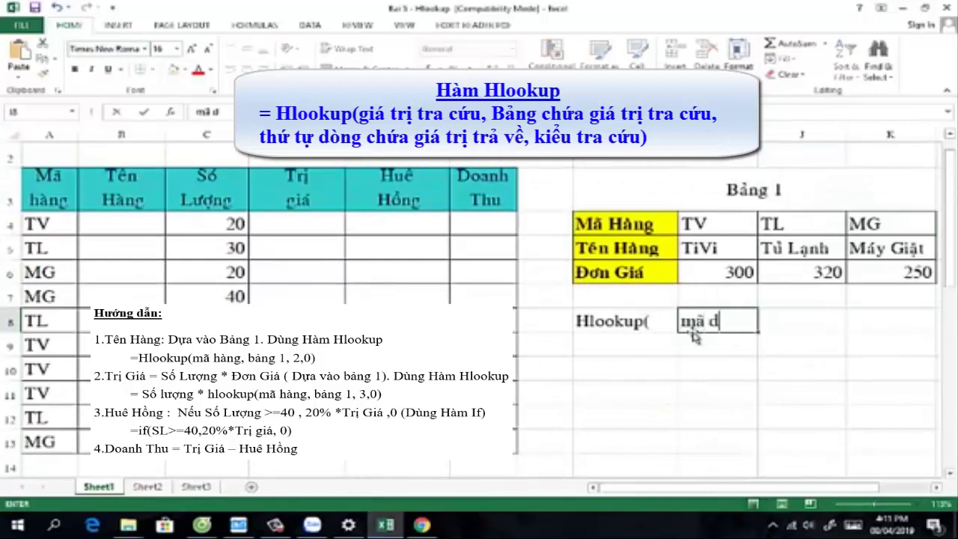
type("f")
key("BackSpace")
type("or")
key("Return")
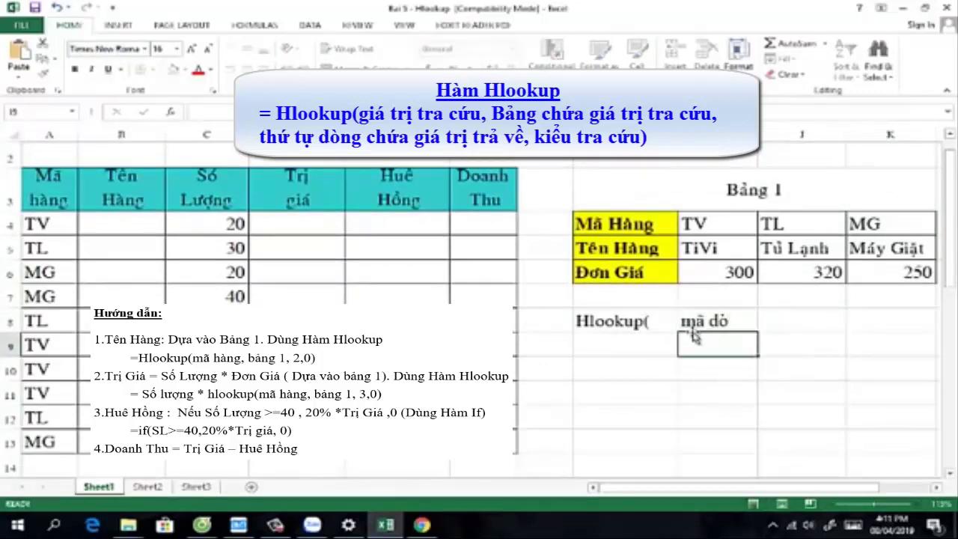
type("Bảng d")
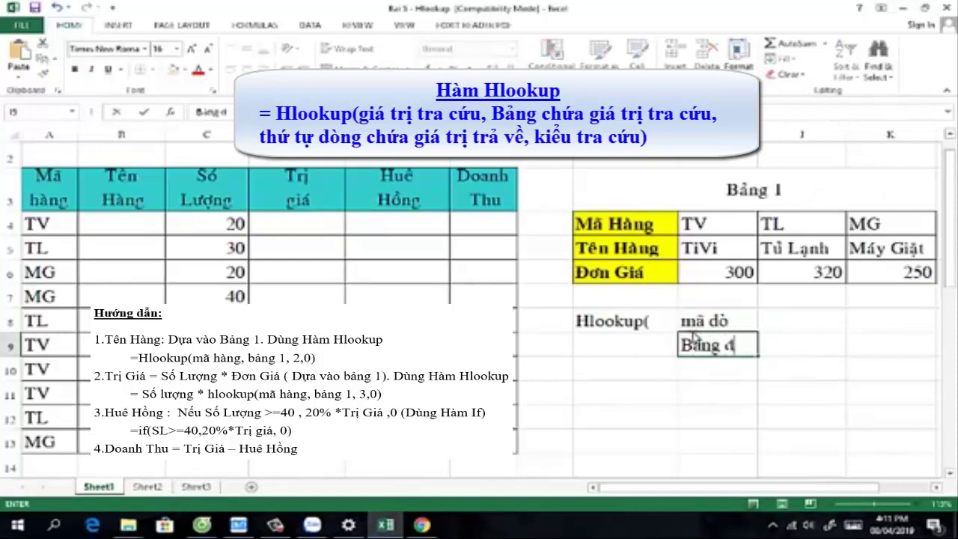
type("o")
key("Return")
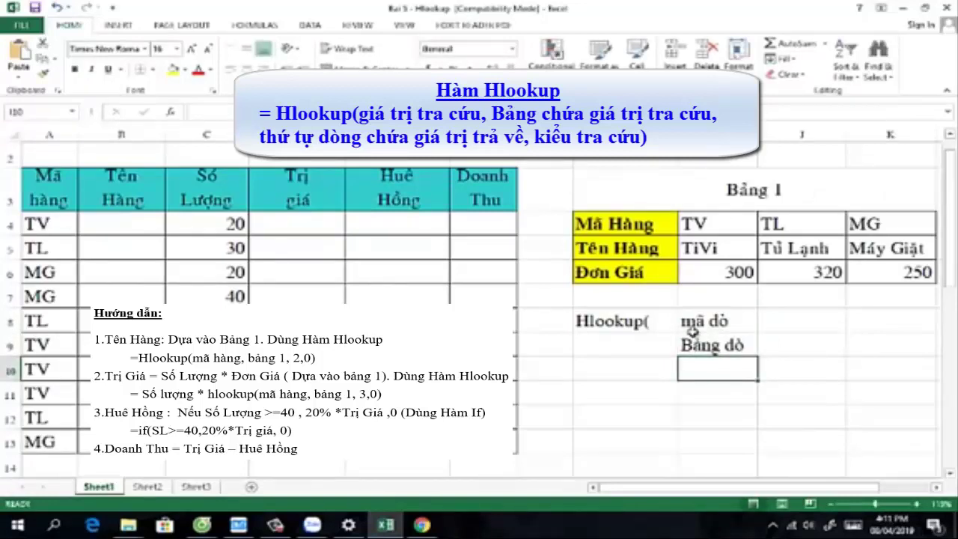
Add the notes 'Dòng thứ' in I10 and 'cách dò' in I11
type("Dong")
type("h")
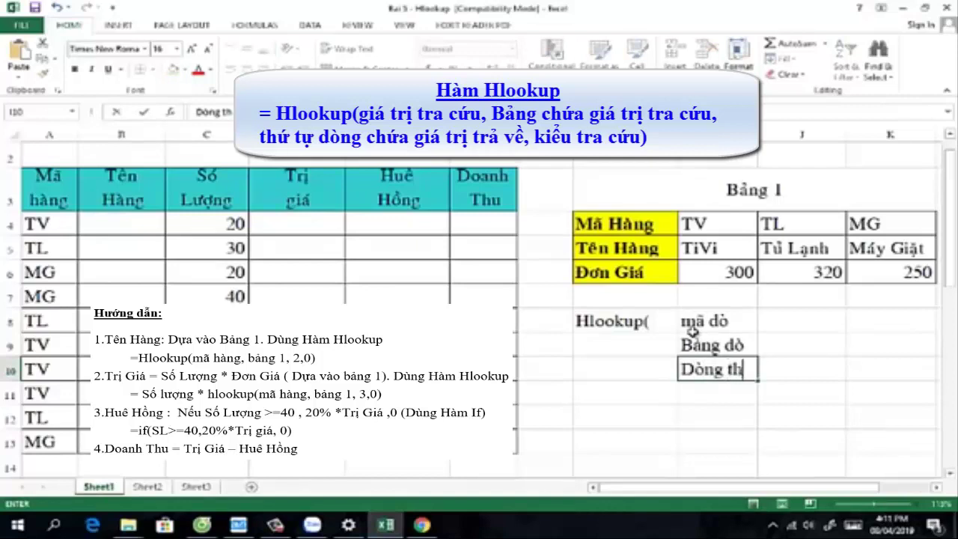
type("ws")
key("BackSpace")
key("BackSpace")
type("u")
key("Return")
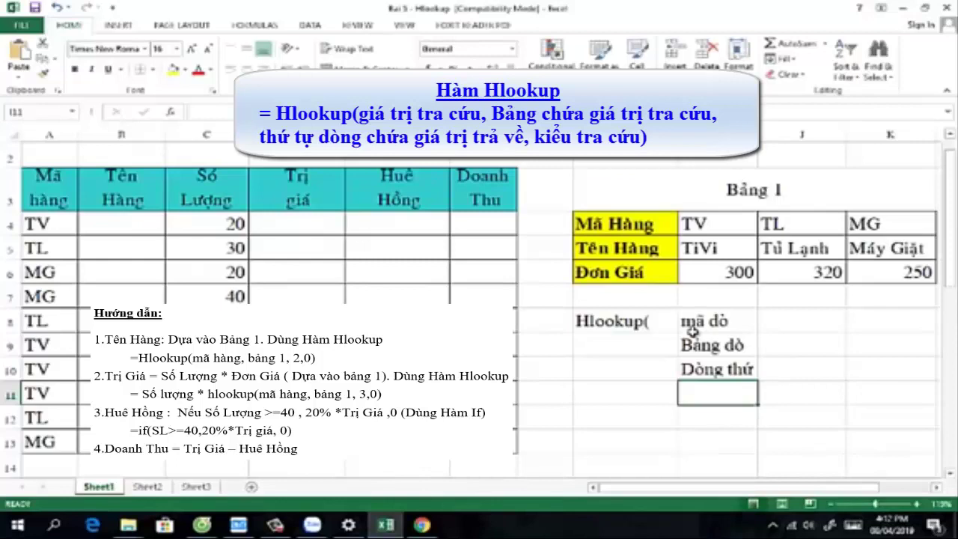
type("1")
key("BackSpace")
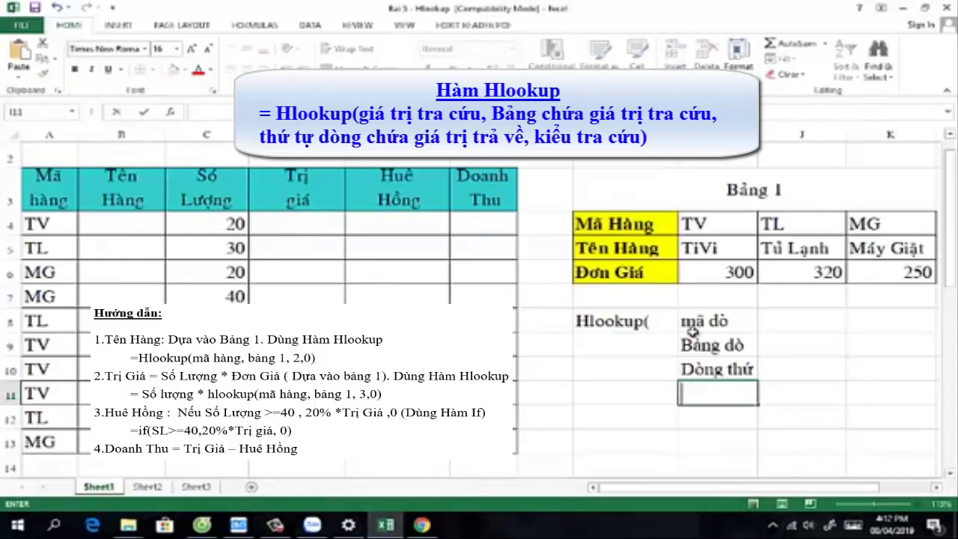
type("cach do")
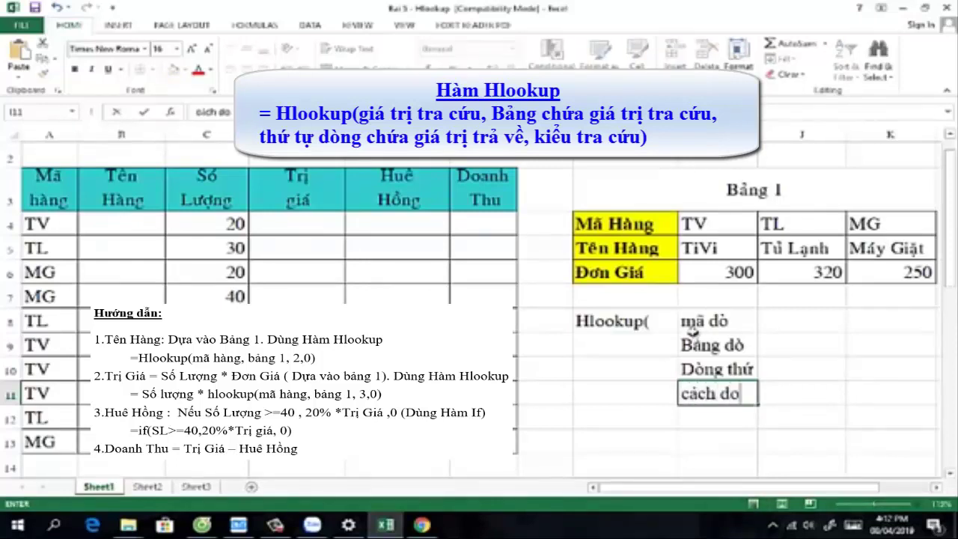
key("Return")
Enter 0 and 1 in J12:J13, labelled 'chữ' and 'số ngày tháng' in K12:K13
key("Right")
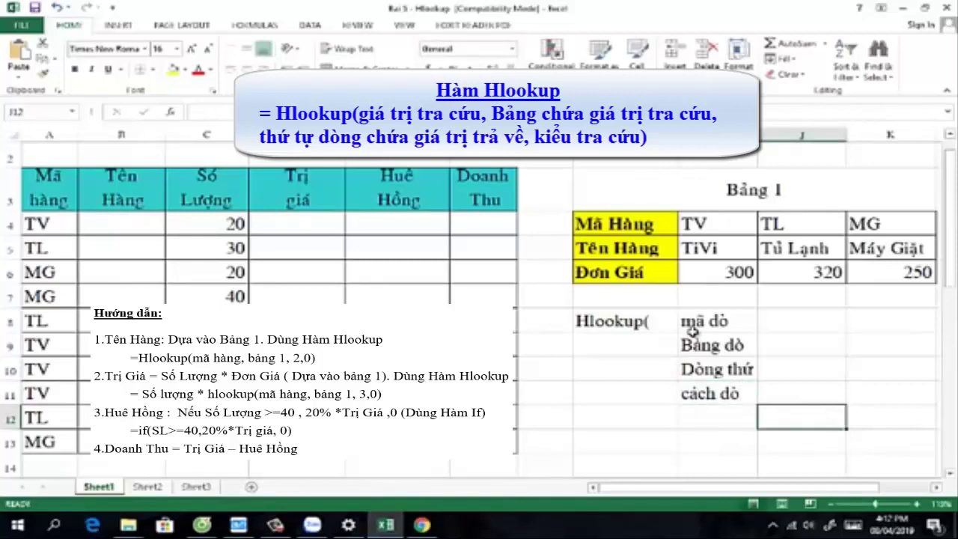
type("0")
key("Return")
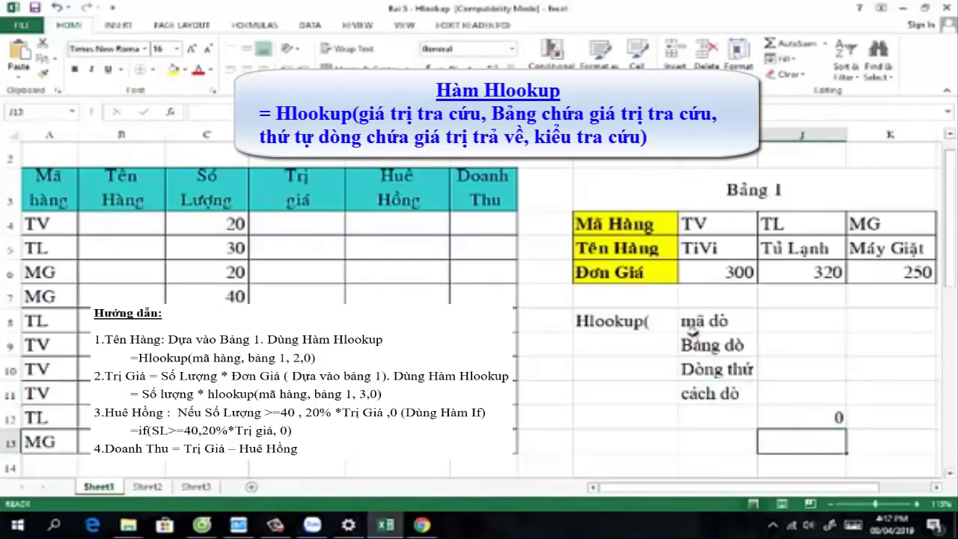
type("1")
key("Tab")
key("Up")
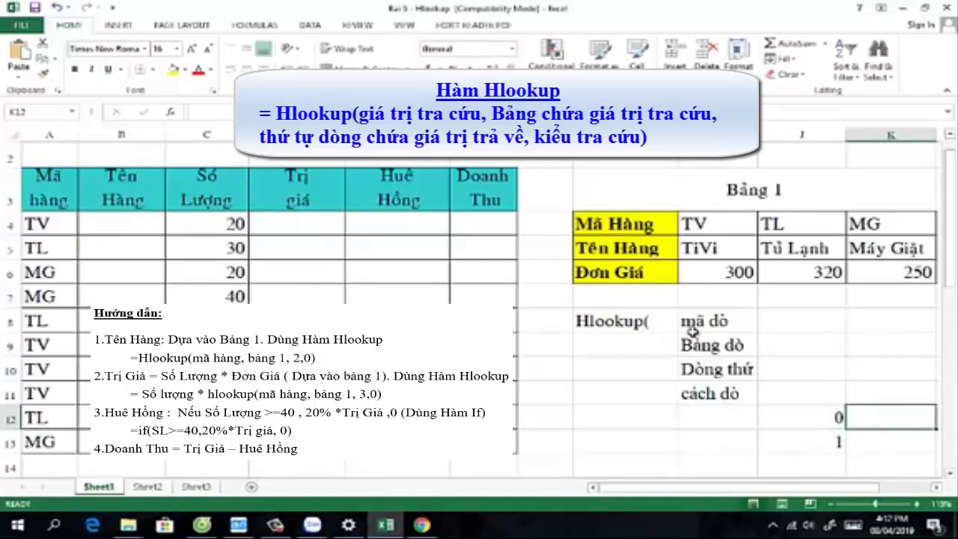
type("chư")
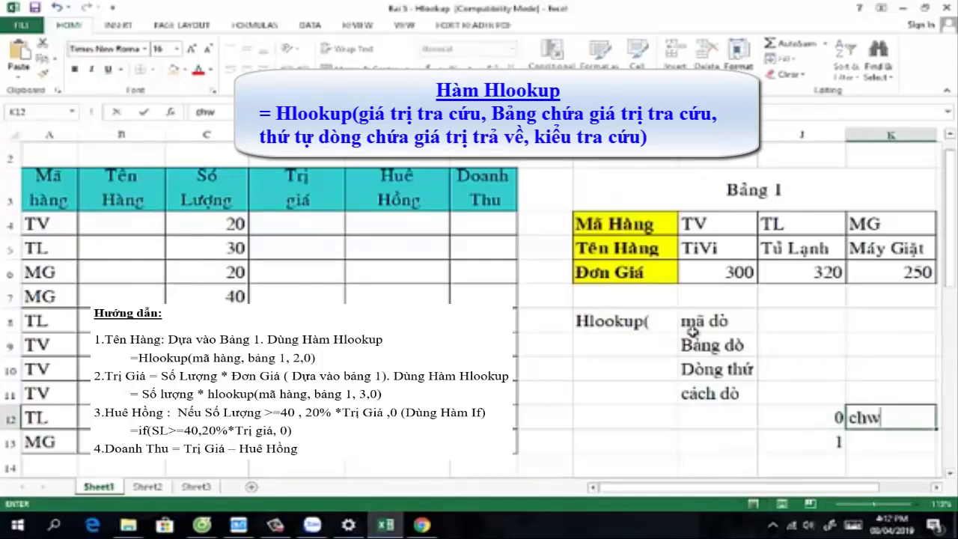
type("ữ")
key("Return")
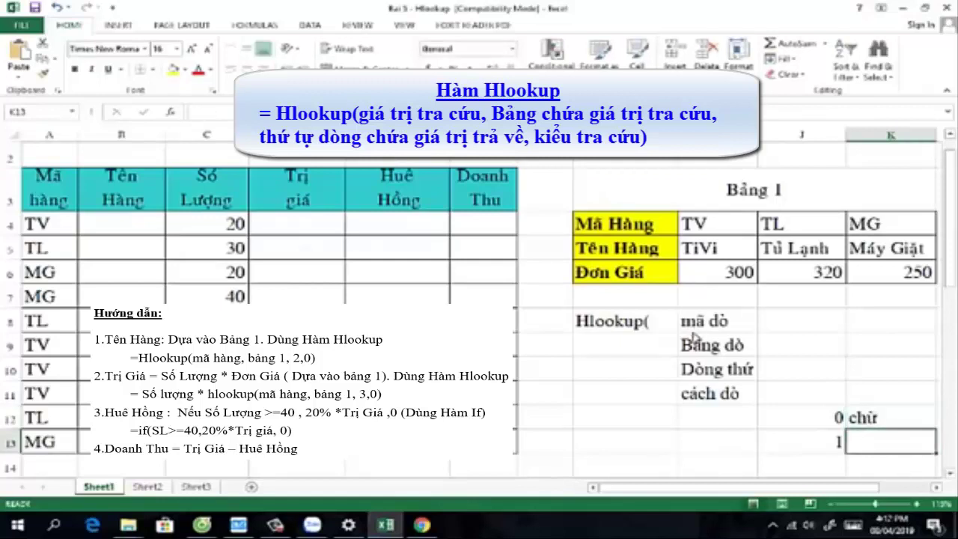
type("so")
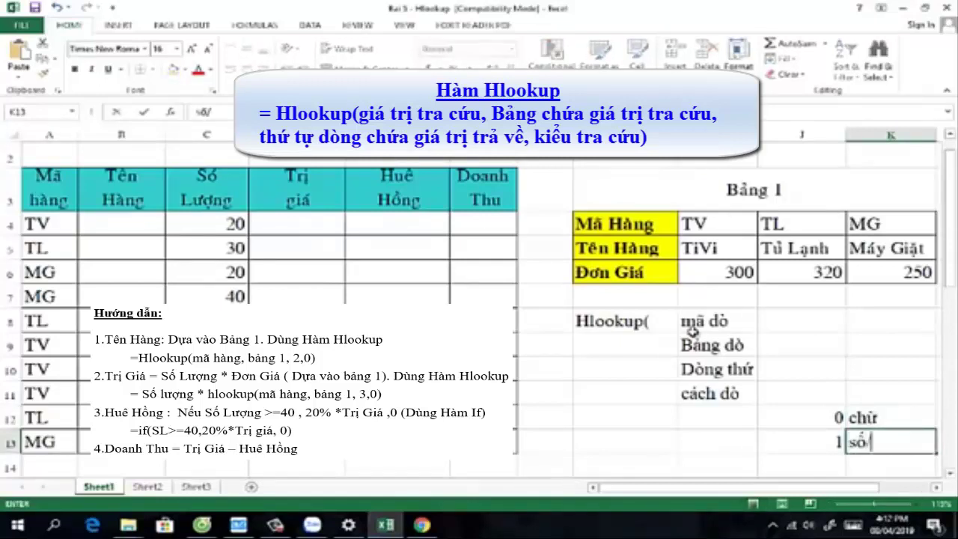
type(" ngày thá")
key("ctrl+Return")
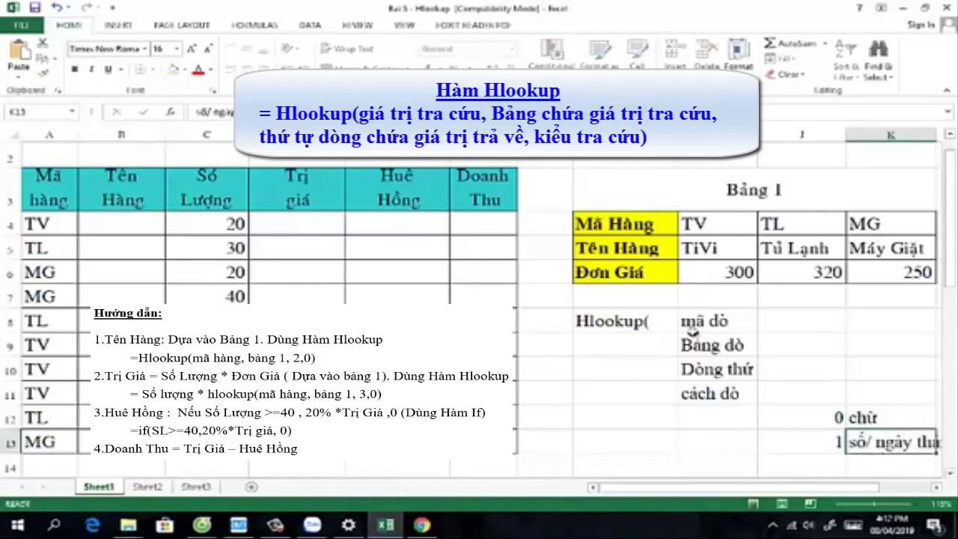
key("Return")
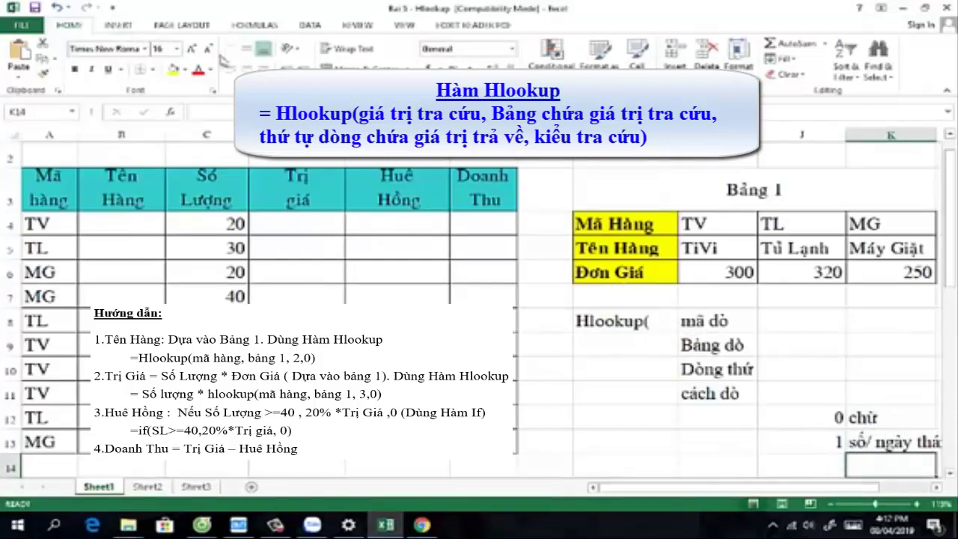
Draw two arrows from the 'mã dò' note to the 0 chữ and 1 số notes
scroll(301, 59, "down", 1)
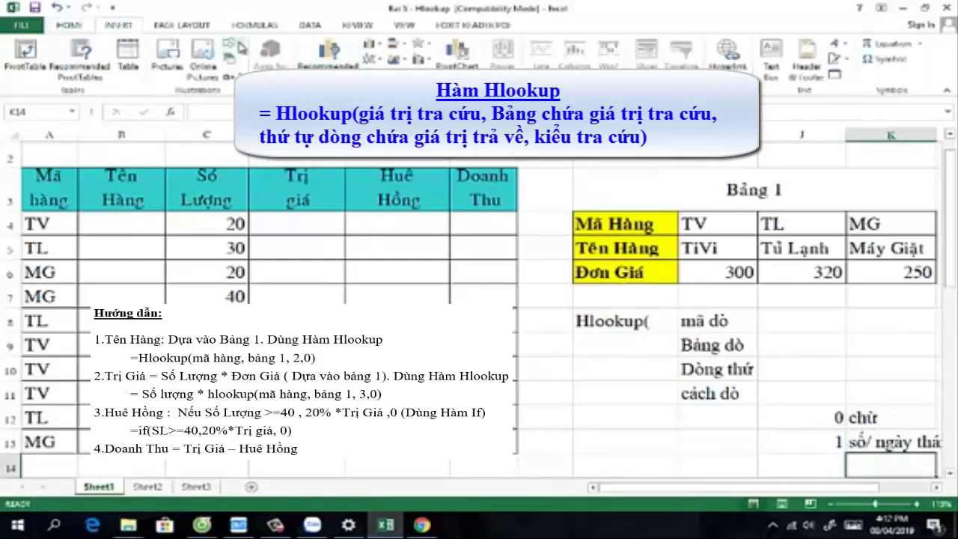
left_click(238, 47)
left_click(229, 244)
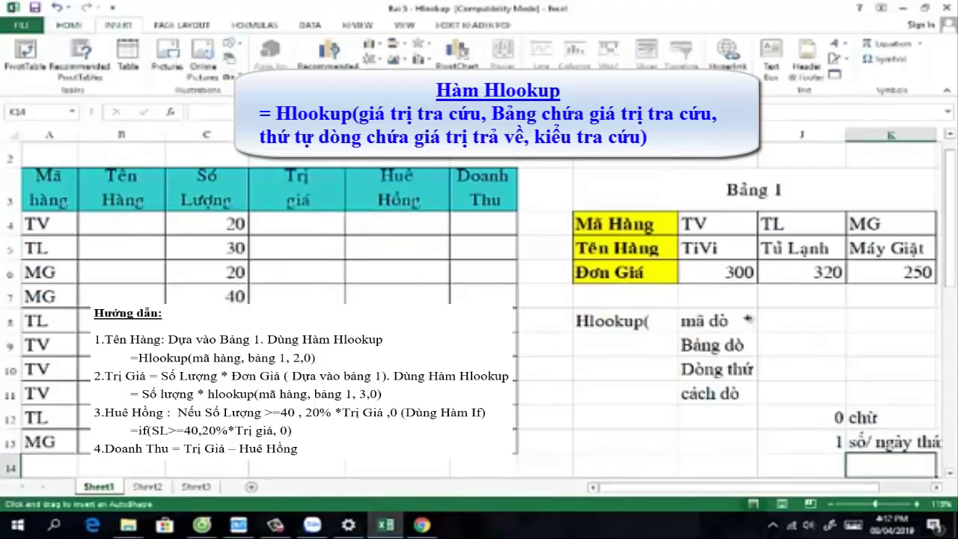
left_click_drag(750, 317, 848, 409)
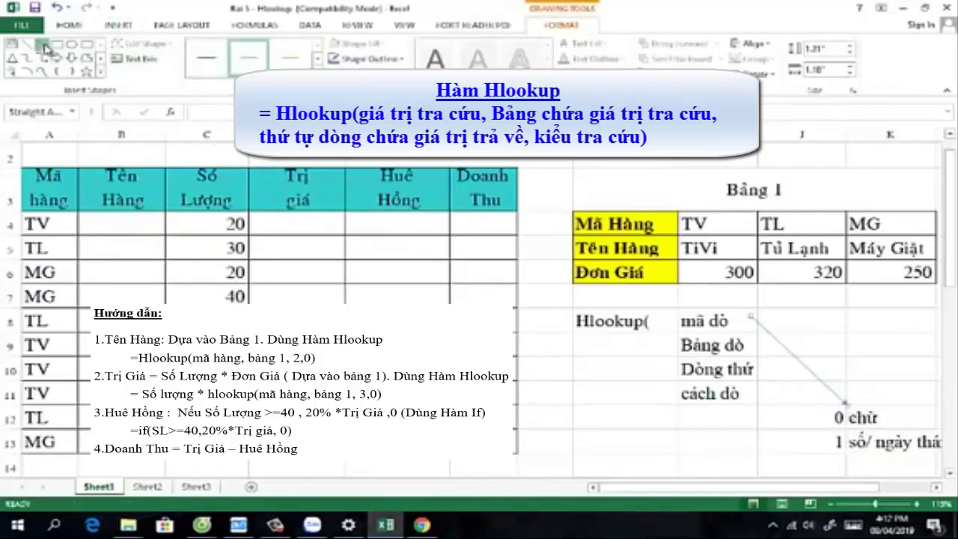
left_click(39, 43)
mouse_move(745, 327)
left_mouse_down()
mouse_move(918, 442)
mouse_move(922, 424)
left_mouse_up()
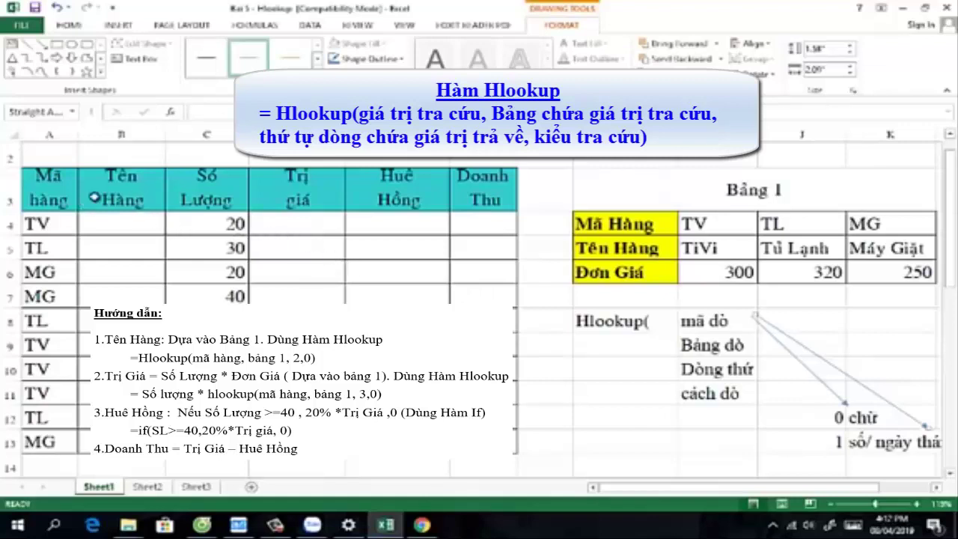
left_click(93, 181)
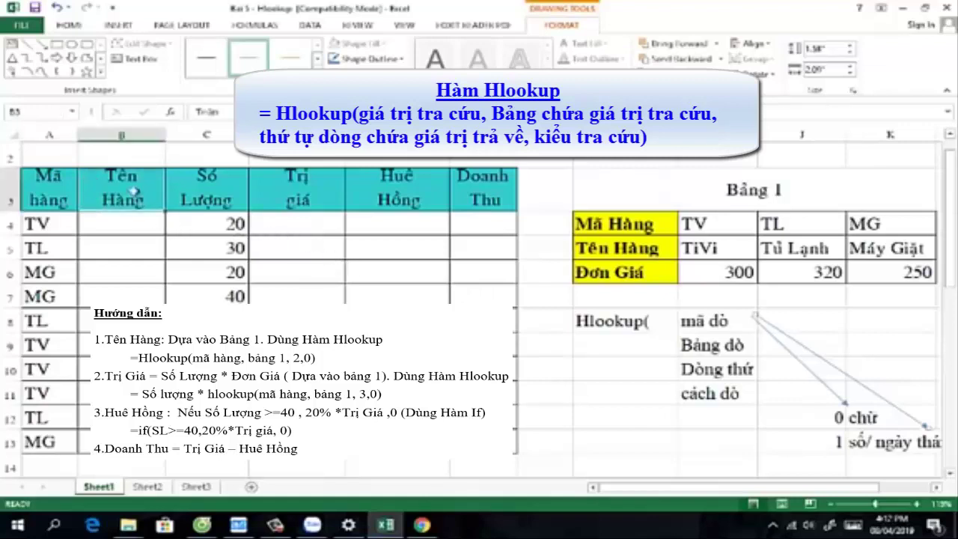
Draw a line from row 4 of the sales table to Tên Hàng in Bảng 1
left_click(120, 25)
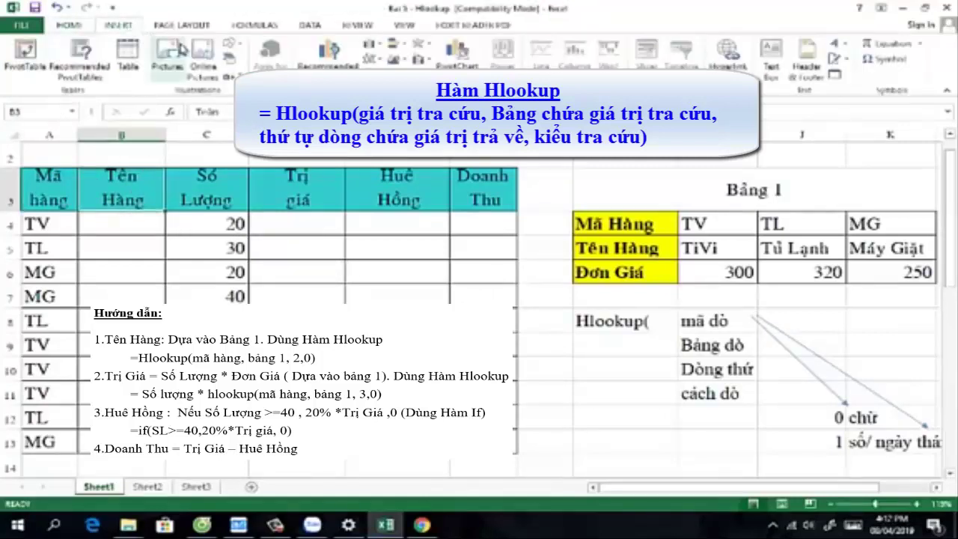
left_click(234, 46)
left_click(230, 174)
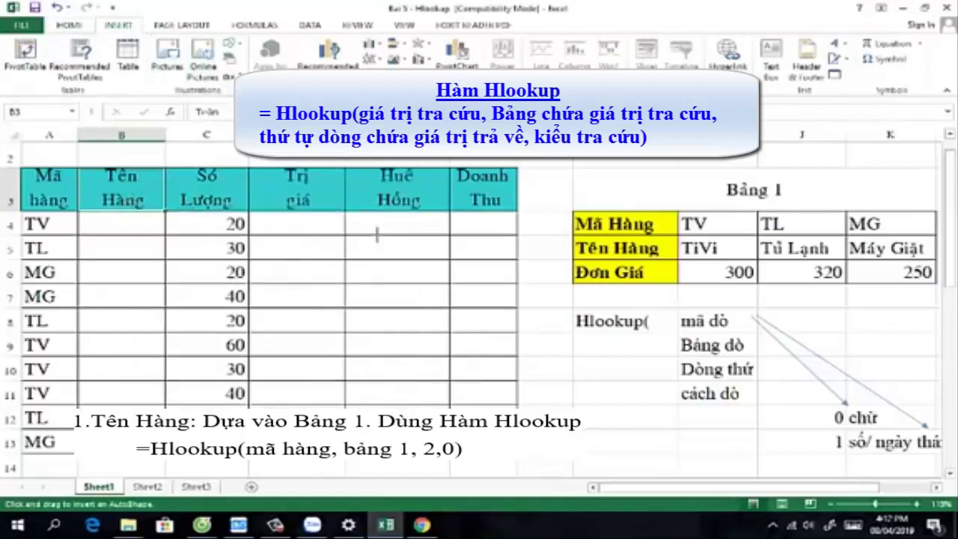
left_click_drag(254, 214, 578, 245)
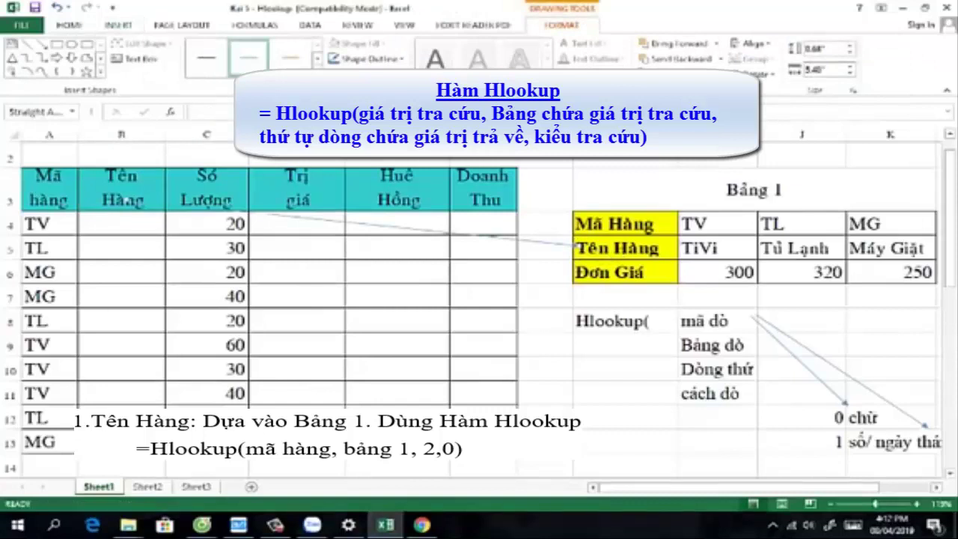
Fill the TV, TL, MG product codes in I4:K4 light green
left_click_drag(720, 224, 860, 224)
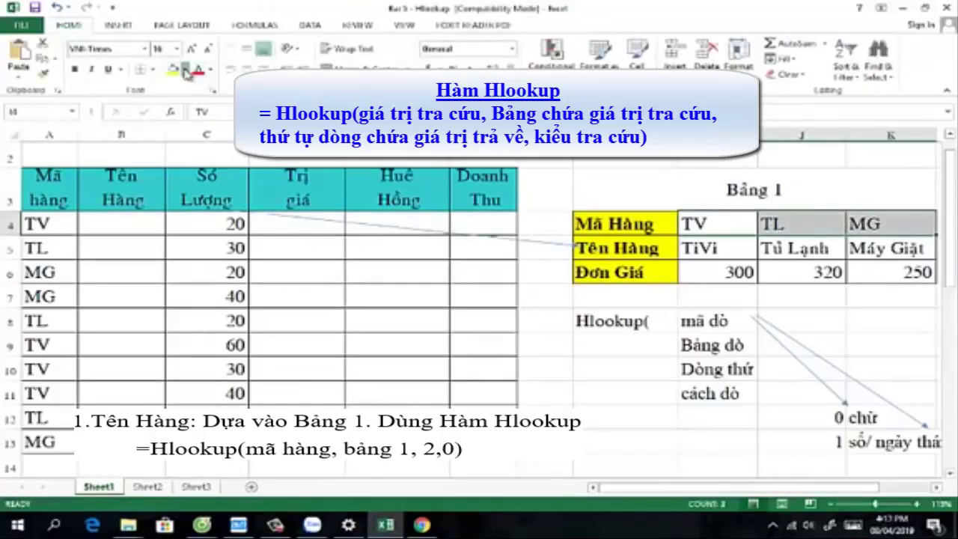
left_click(184, 69)
left_click(224, 176)
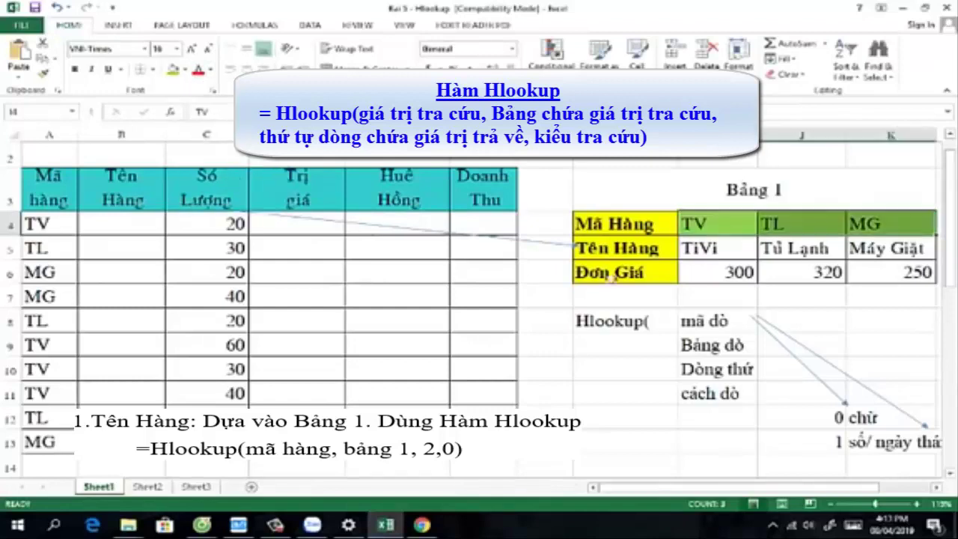
Select row 4 of the sales table, then reselect the TV, TL and MG codes in Bảng 1
left_click(11, 223)
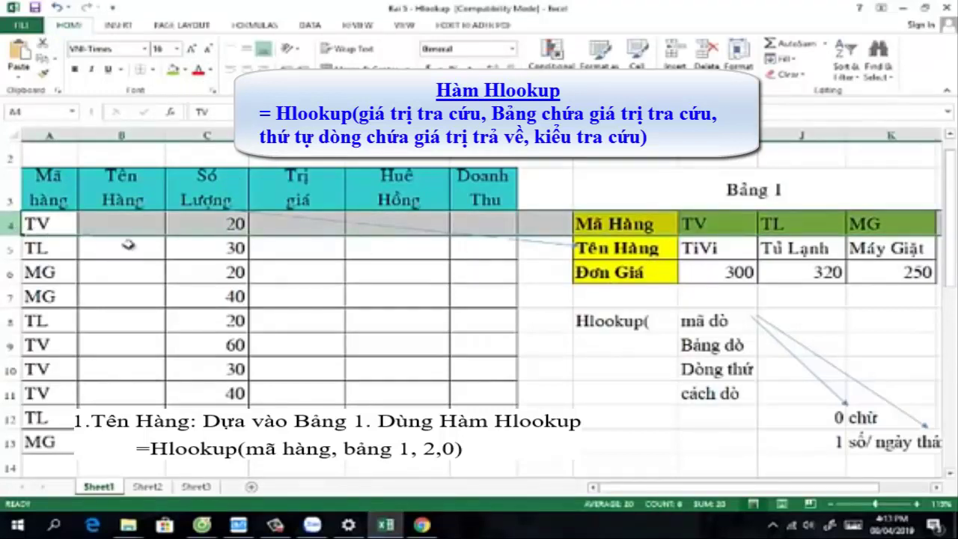
left_click_drag(860, 225, 732, 228)
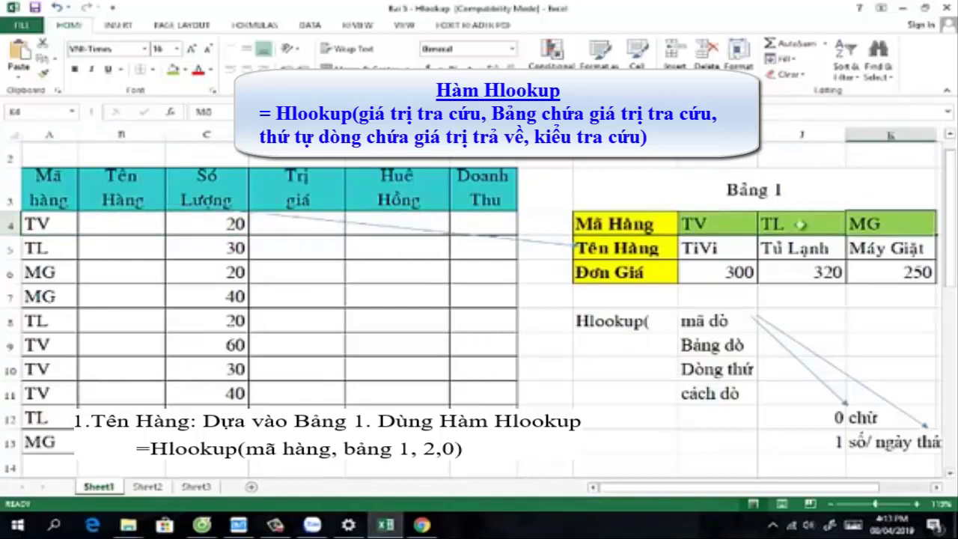
left_click(767, 225)
left_click(883, 224)
Draw a second line from row 4's Tên Hàng cell to Bảng 1's Tên Hàng row
left_click(126, 24)
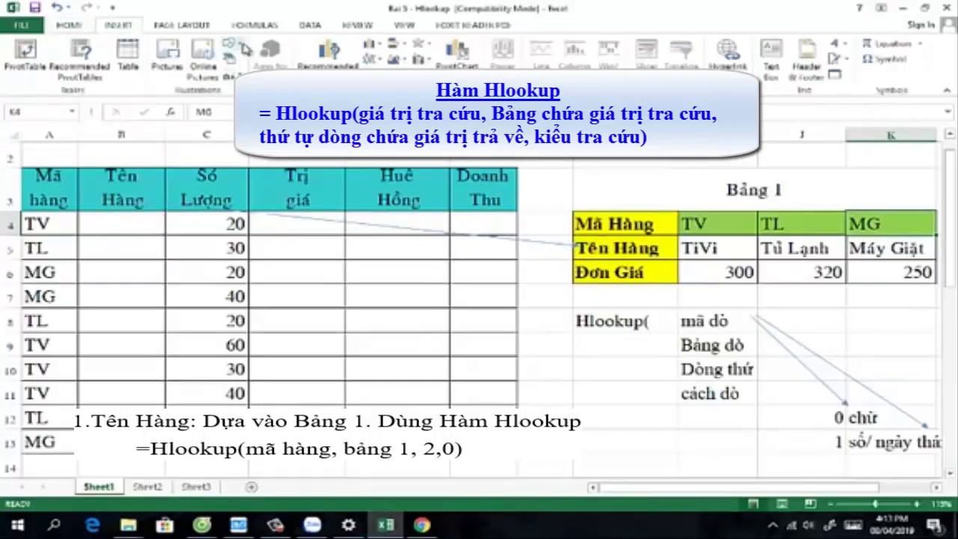
left_click(251, 53)
left_click(247, 97)
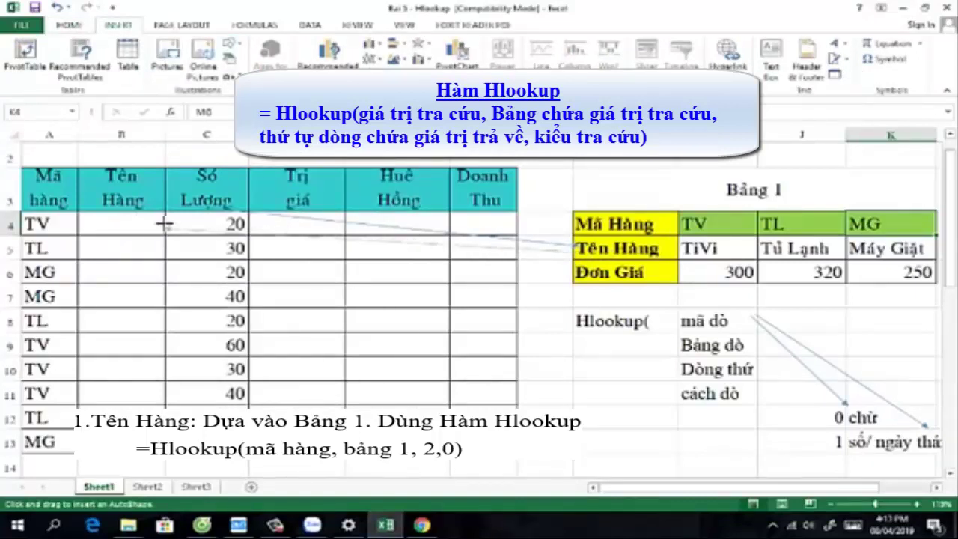
left_click_drag(164, 223, 569, 247)
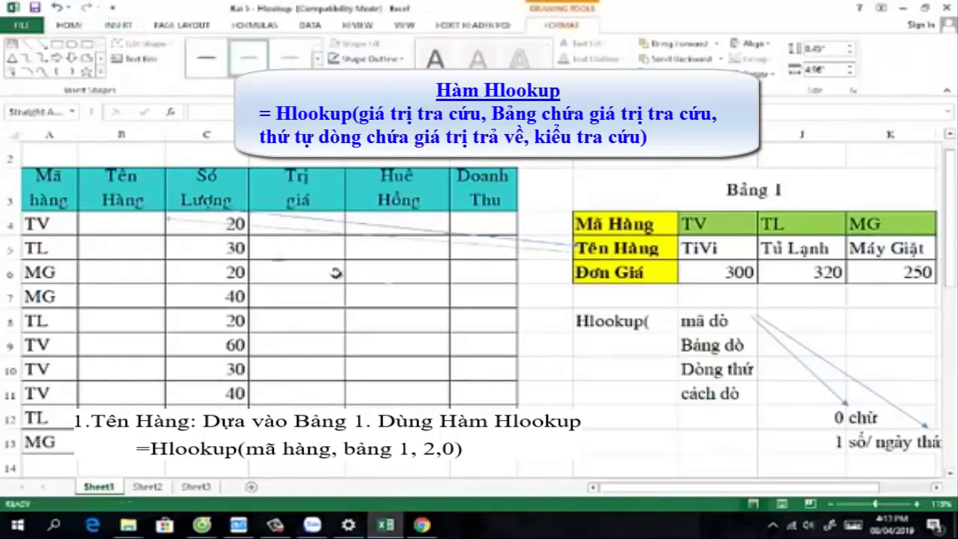
left_click(552, 229)
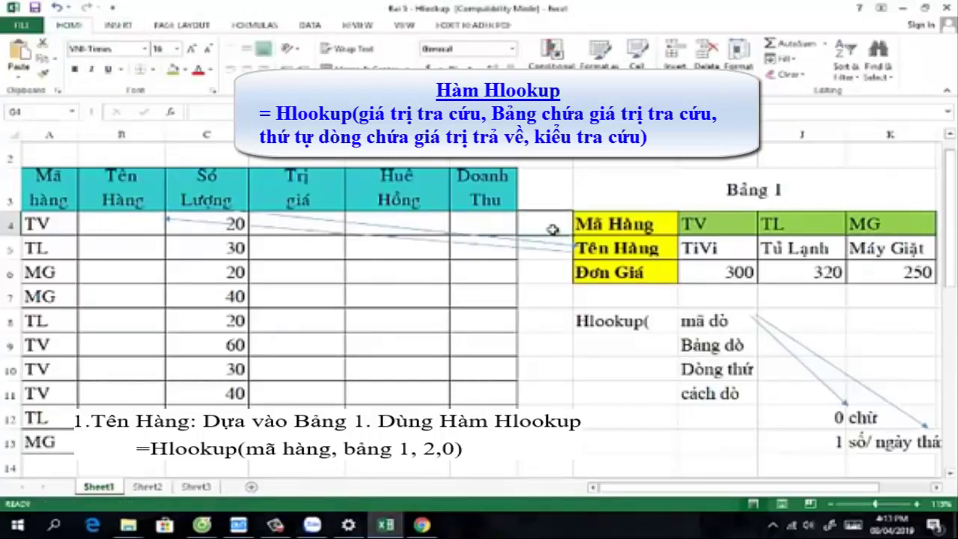
Label Bảng 1's rows in G4:G6 as 'dong 1', 2 and 3
type("dòng")
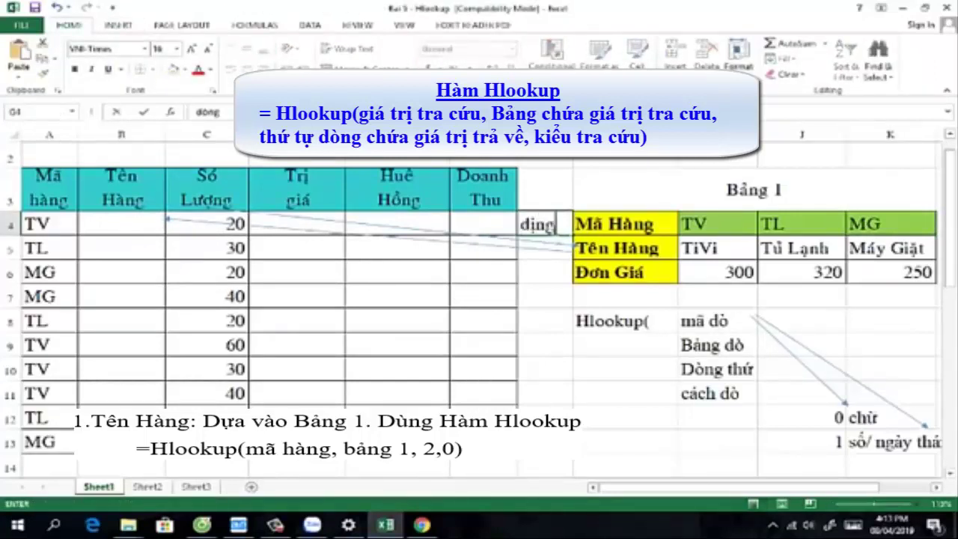
key("BackSpace")
key("BackSpace")
key("BackSpace")
left_click(553, 229)
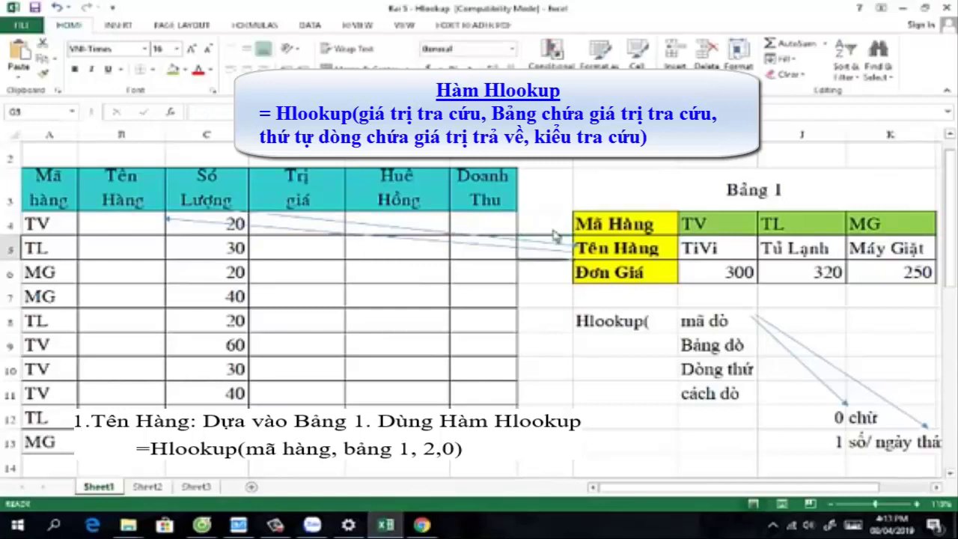
key("shift+Down")
key("shift+Down")
left_click(552, 229)
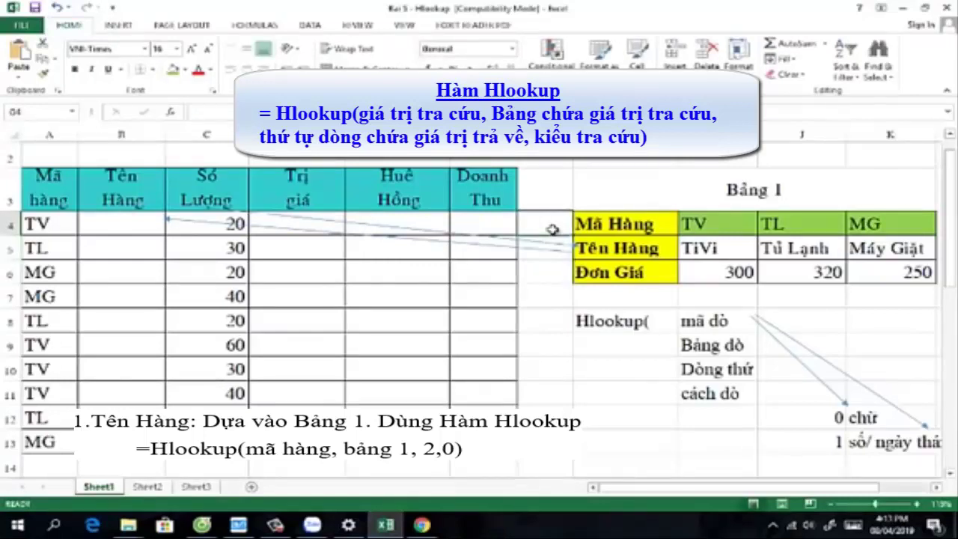
type("dong ")
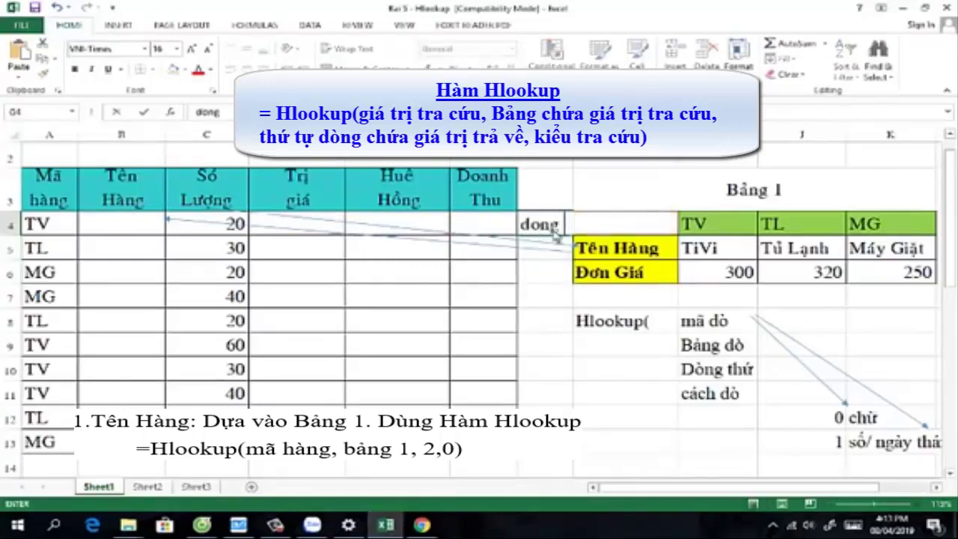
type("1")
key("Return")
type("2")
key("Return")
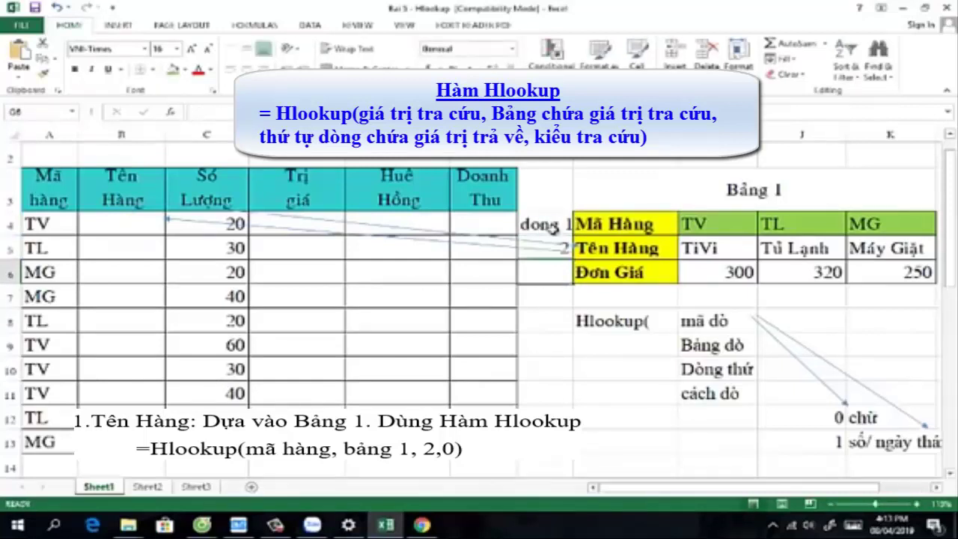
type("3")
key("Return")
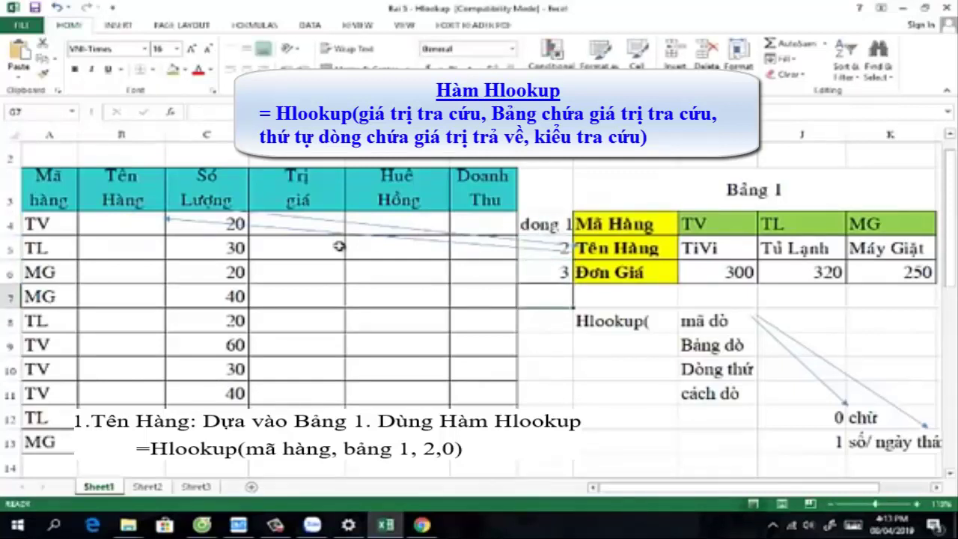
Draw an arrow from Bảng 1's Đơn Giá row down-left to the Hlookup( note
left_click(720, 227)
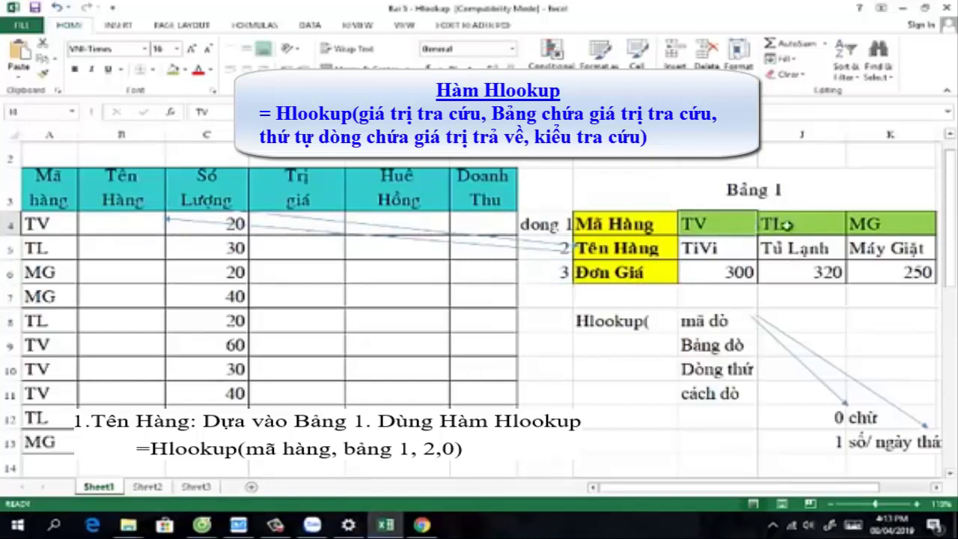
left_click_drag(787, 224, 864, 224)
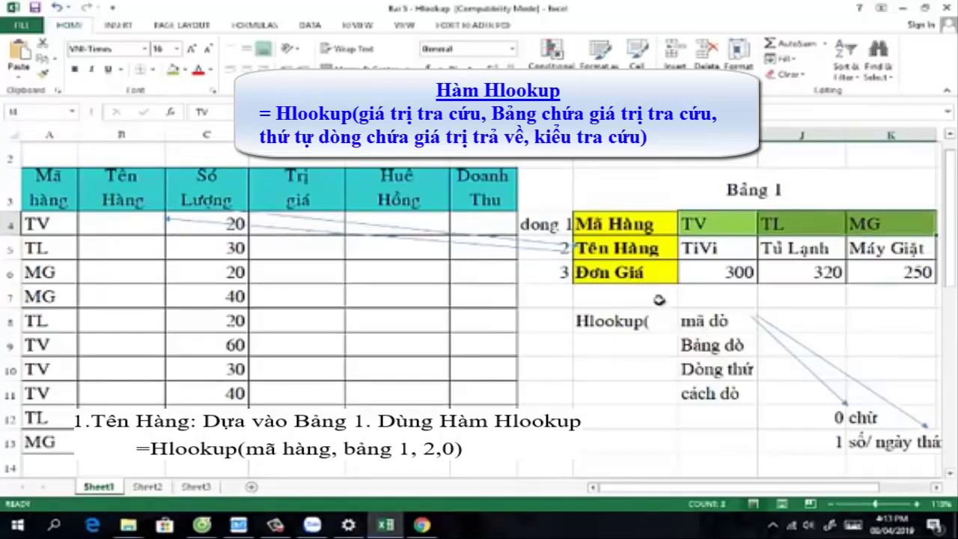
left_click(126, 25)
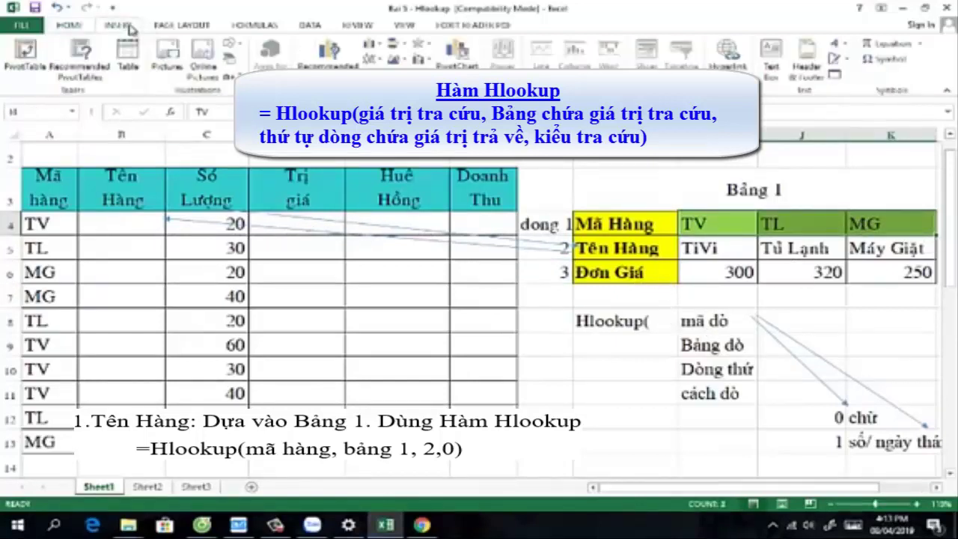
left_click(234, 47)
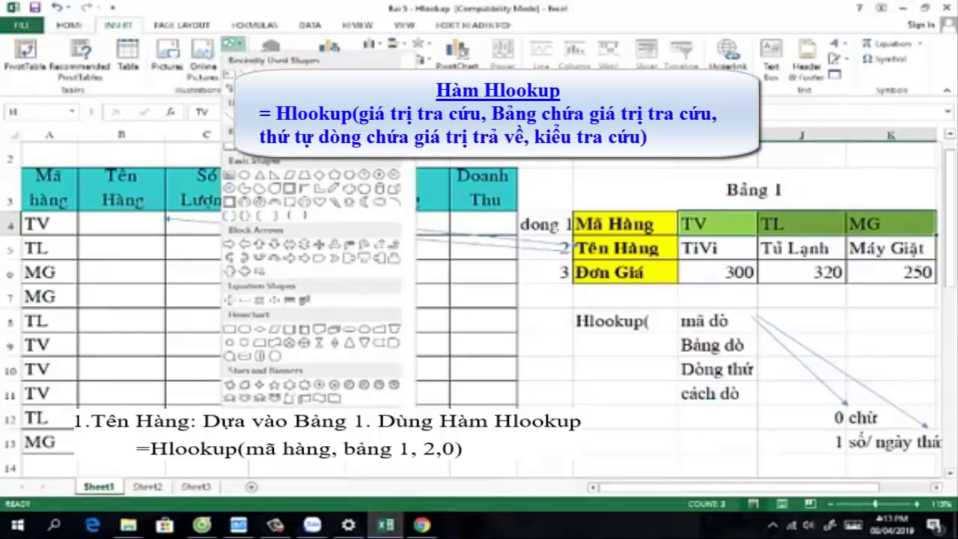
left_click(249, 56)
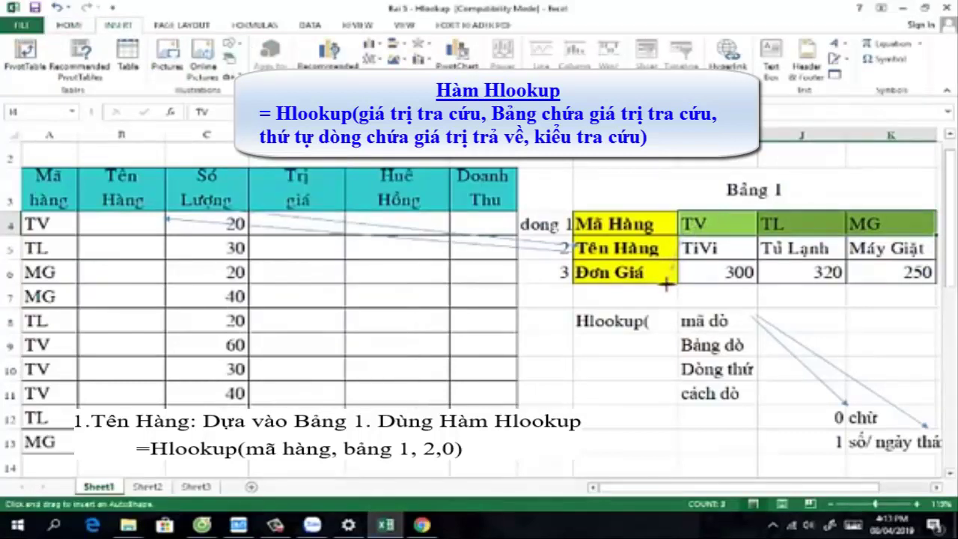
left_click_drag(672, 285, 621, 307)
left_click(121, 223)
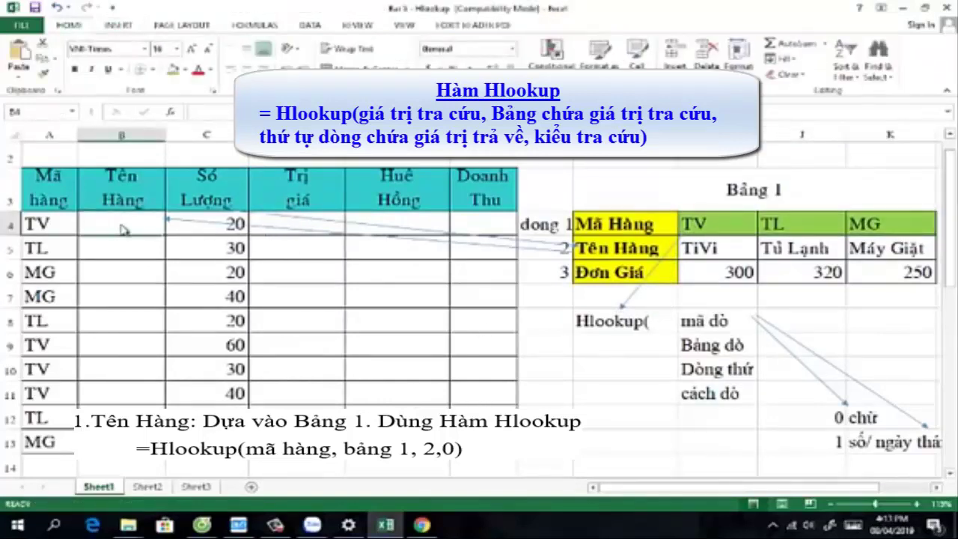
Enter =HLOOKUP(A4,$I$4:$K$6,2,0) in B4 so it returns TiVi
type("=hloo")
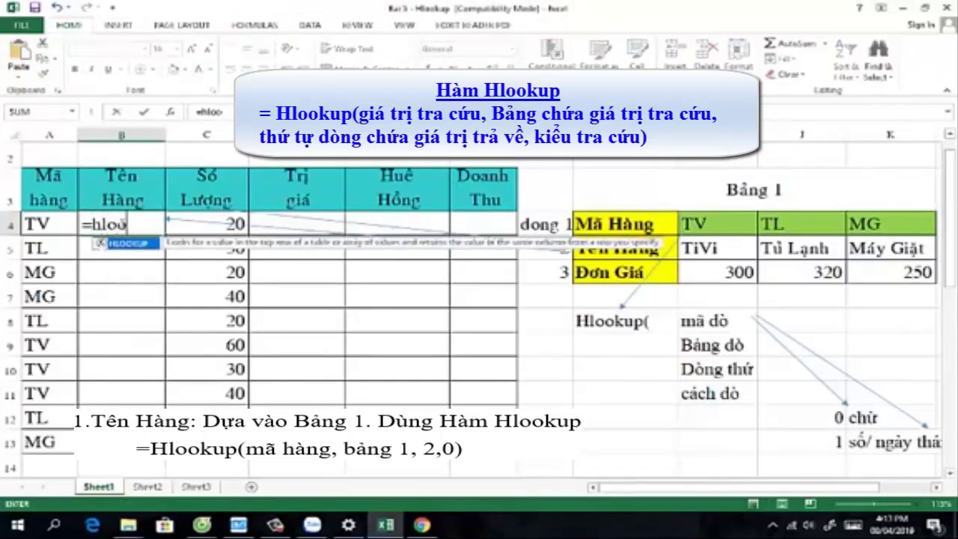
type("kup(")
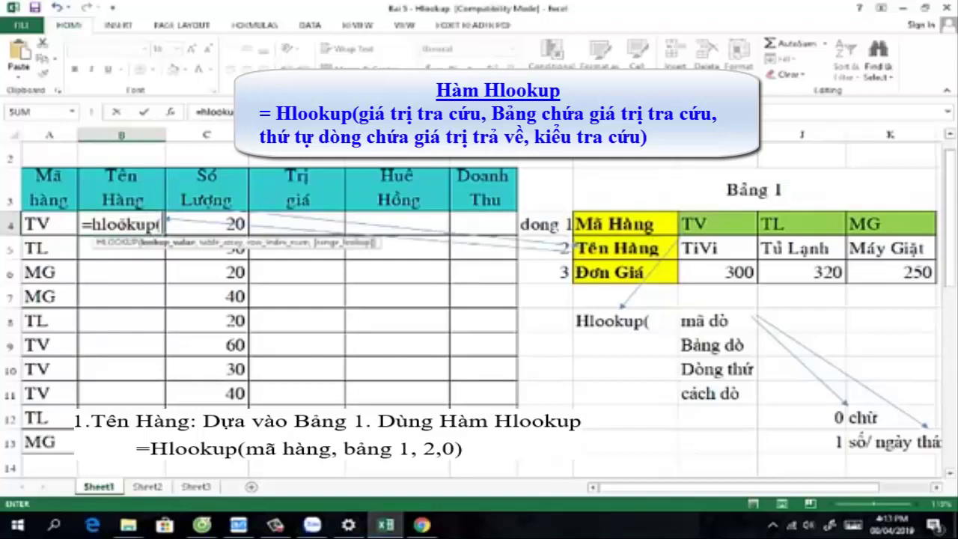
left_click(42, 225)
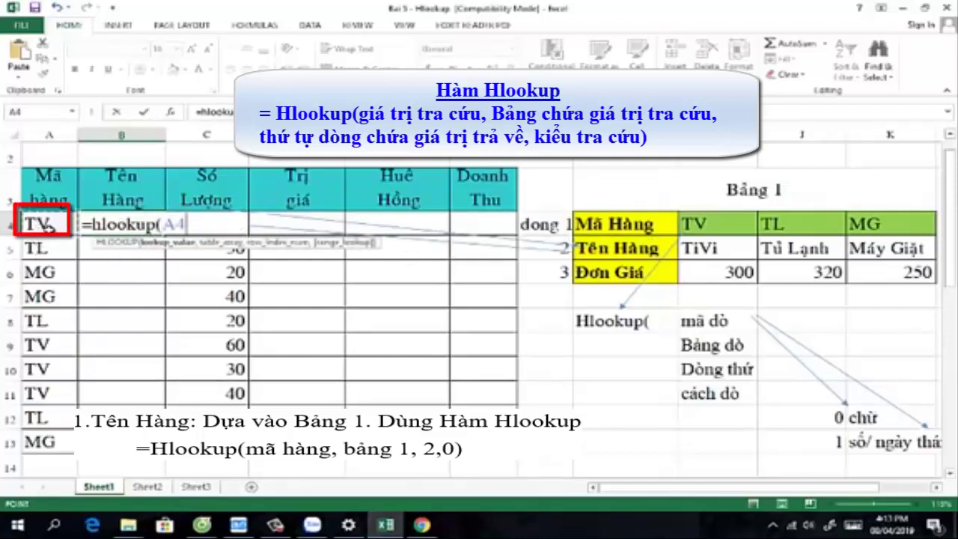
type(",")
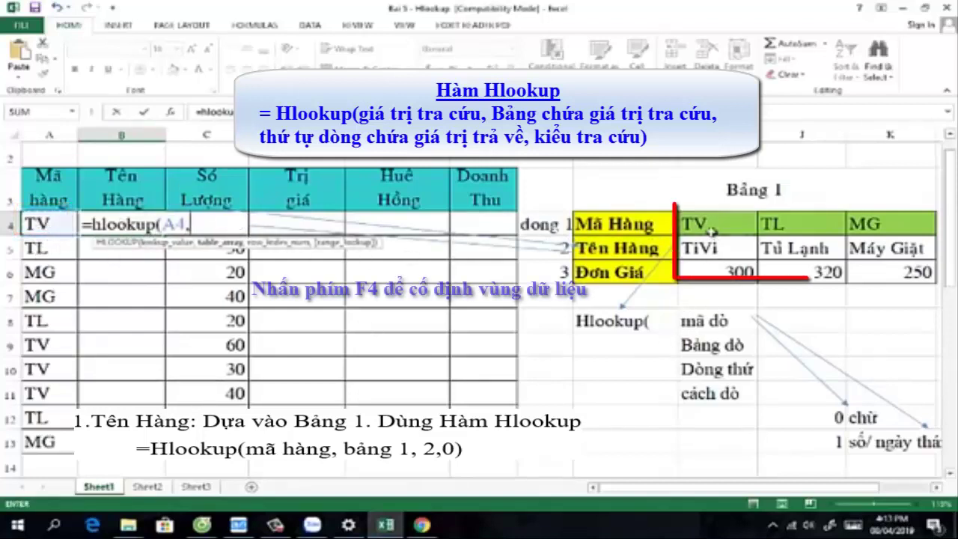
left_click_drag(704, 223, 877, 276)
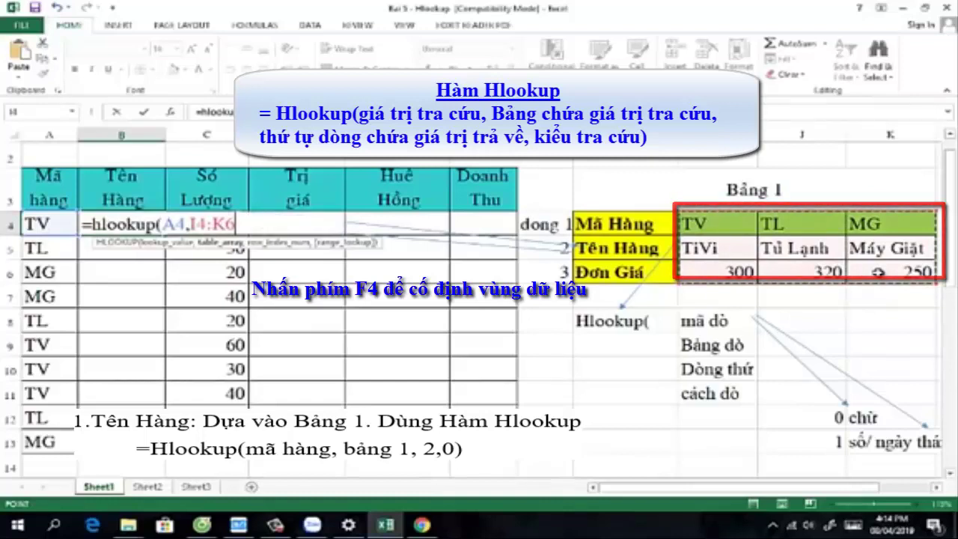
key("F4")
type("$K$6,")
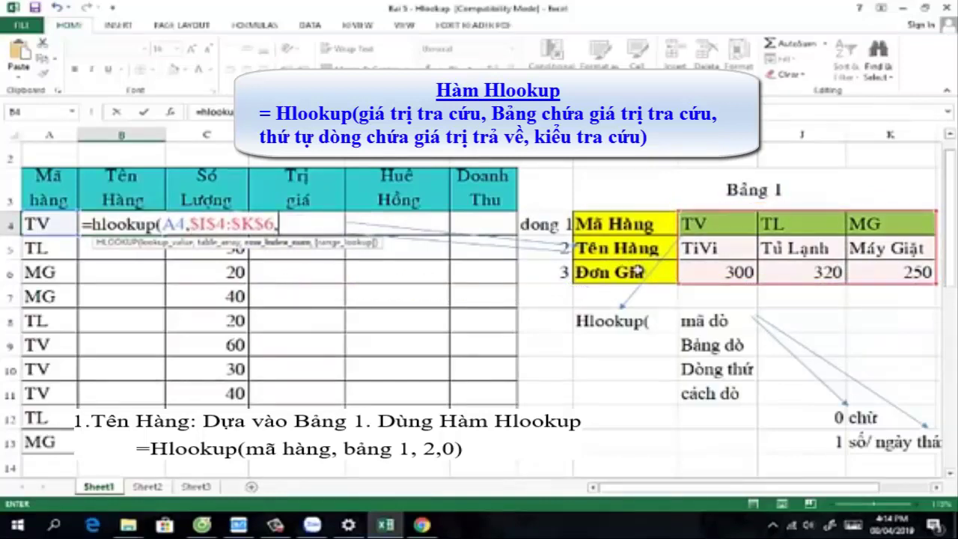
type("2,")
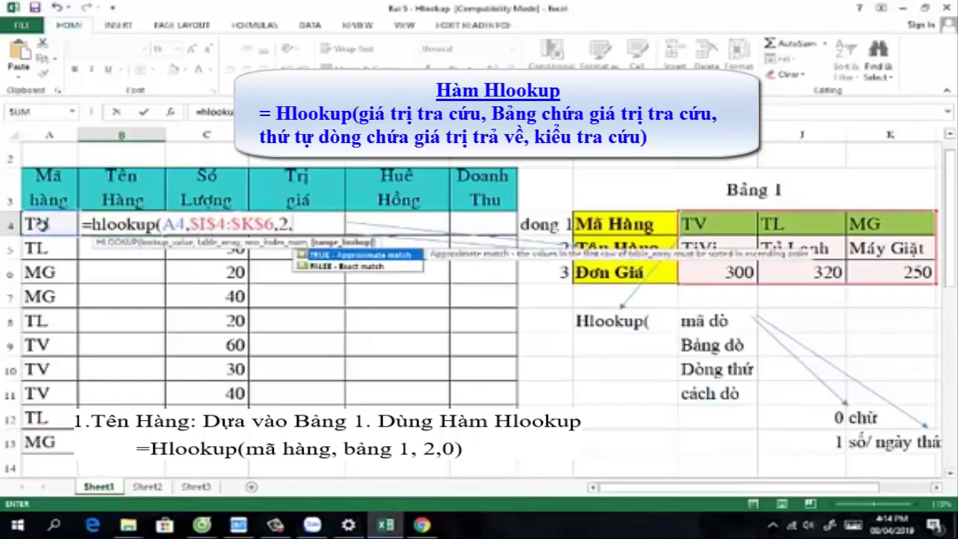
type("0")
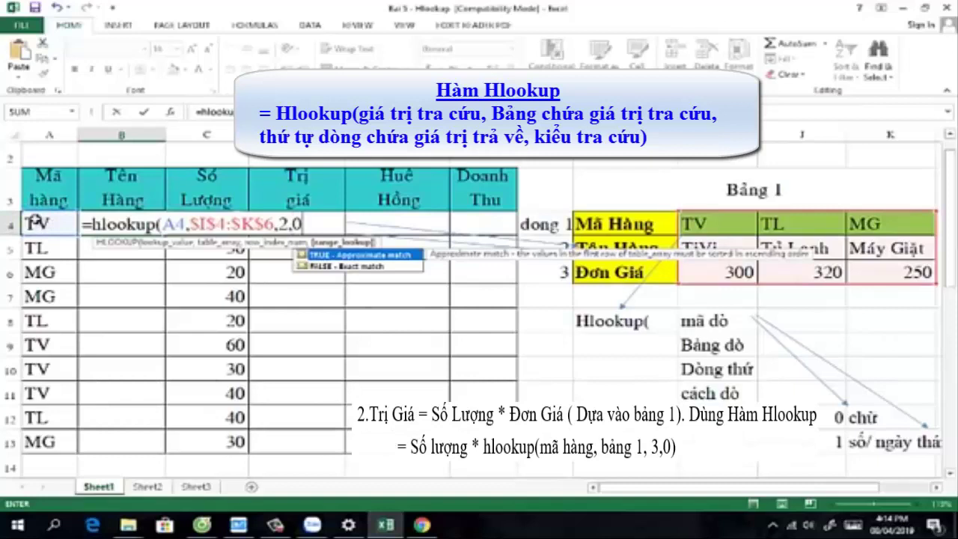
key("Return")
Copy the B4 formula down to B13 to list TiVi, Tủ Lạnh or Máy Giặt per code
left_click(113, 224)
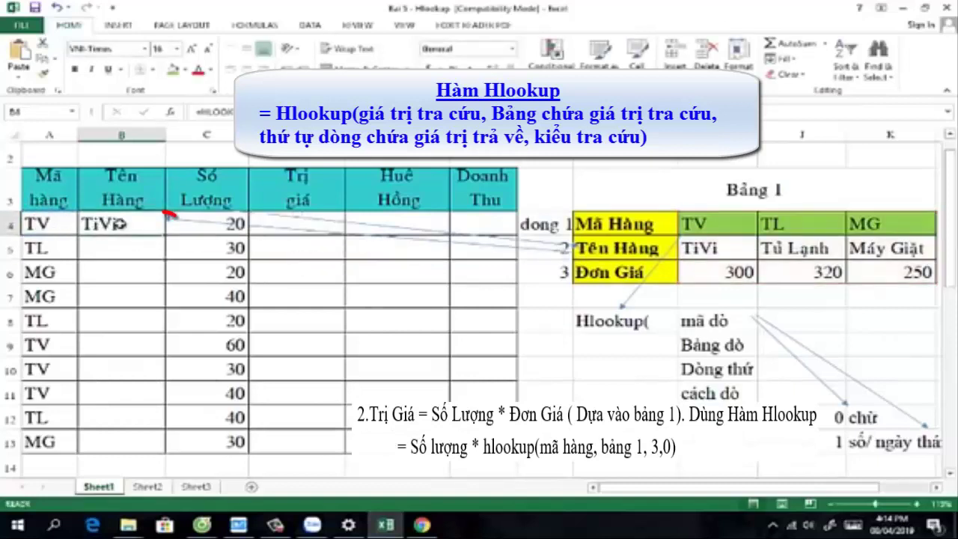
left_click_drag(166, 232, 173, 452)
left_click(296, 225)
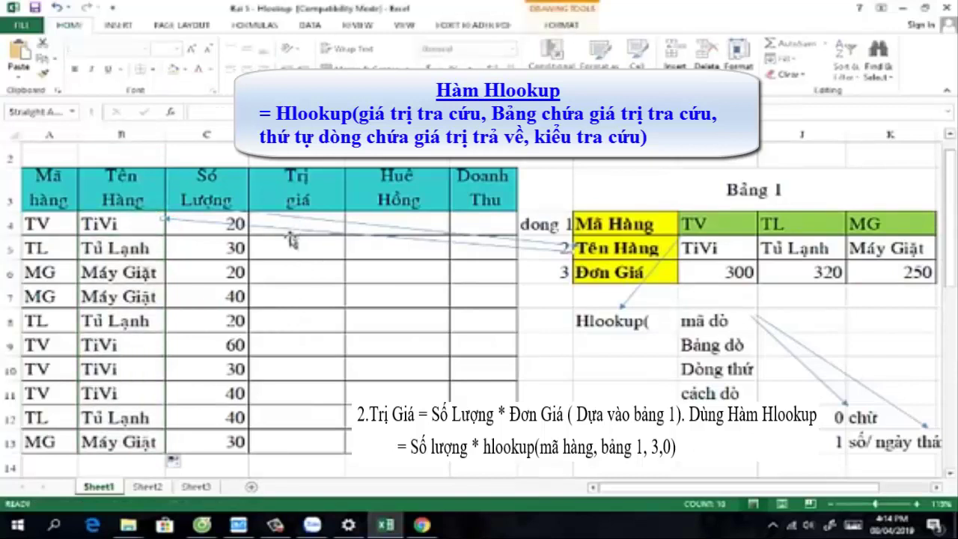
left_click(289, 250)
left_click(304, 226)
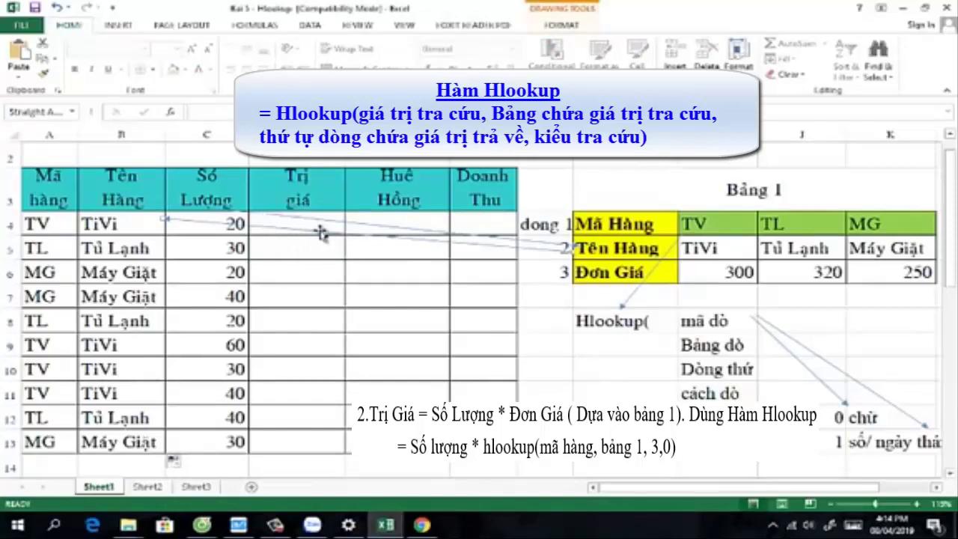
Enter =C4*HLOOKUP(A4,$I$4:$K$6,3,0) in D4, giving a Trị giá of 6000
left_click(275, 233)
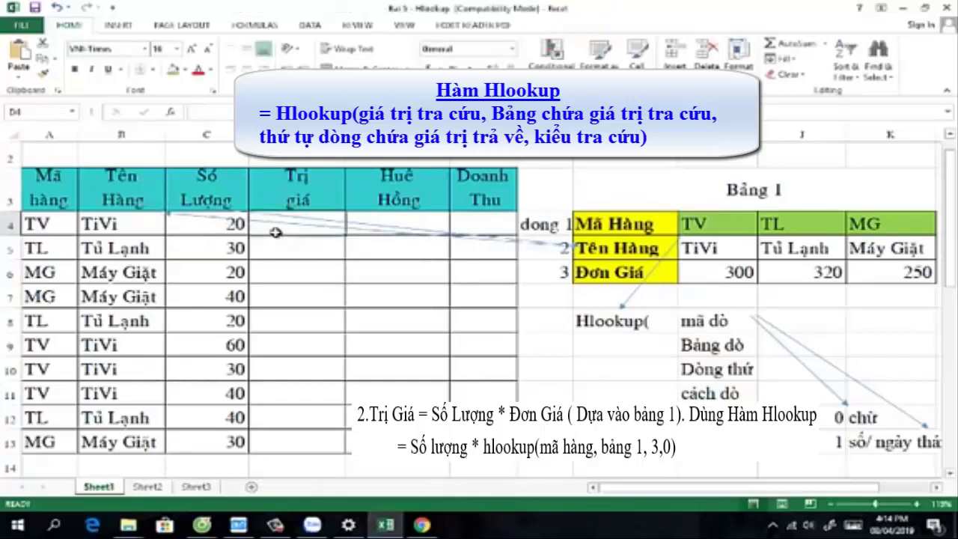
type("=")
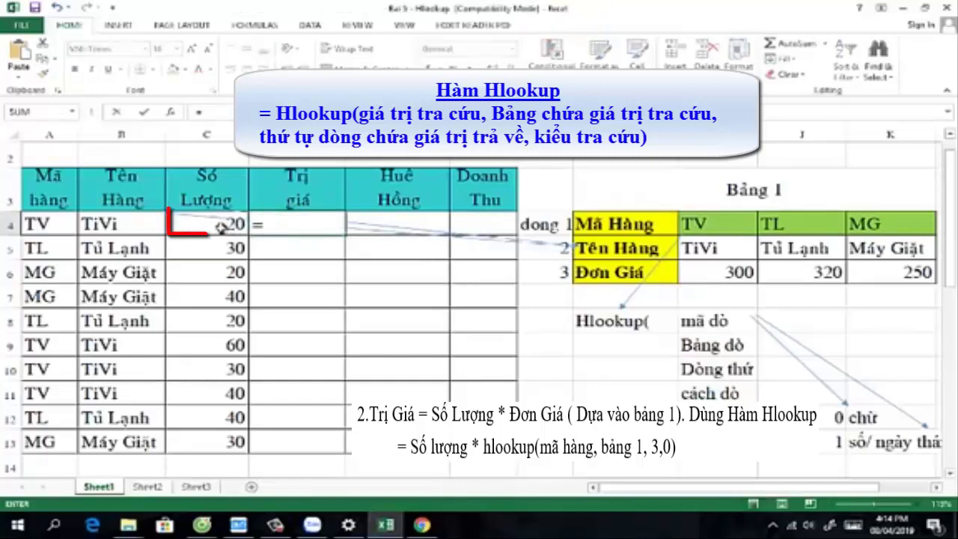
left_click(221, 226)
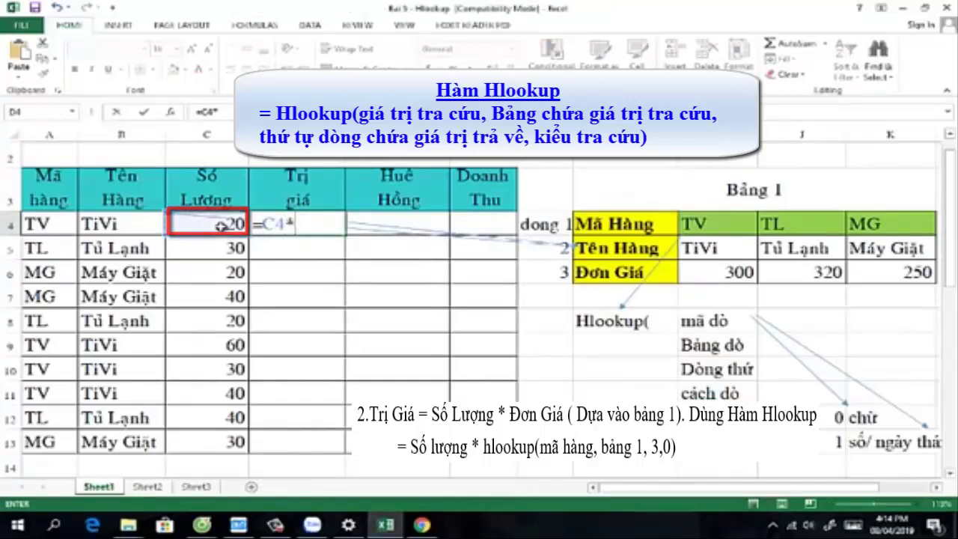
type("*")
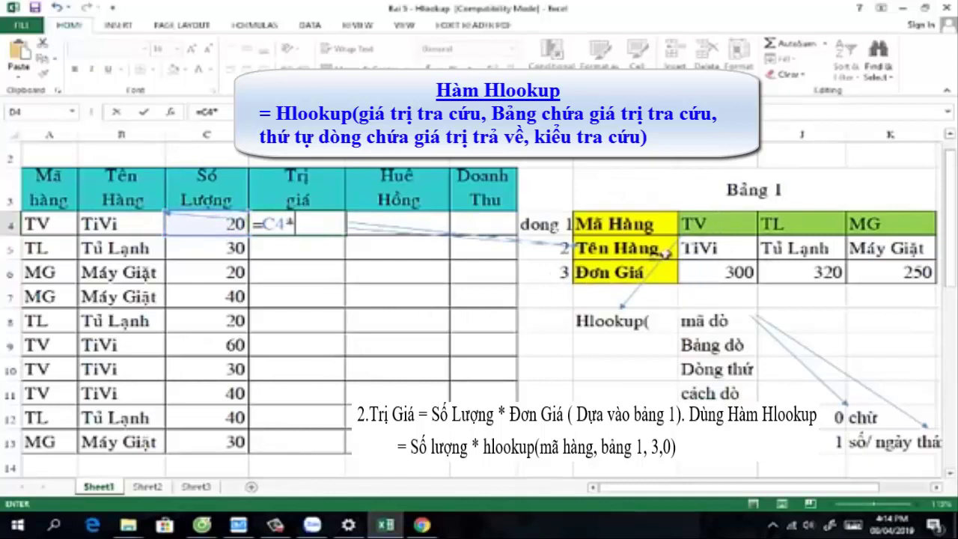
type("hl")
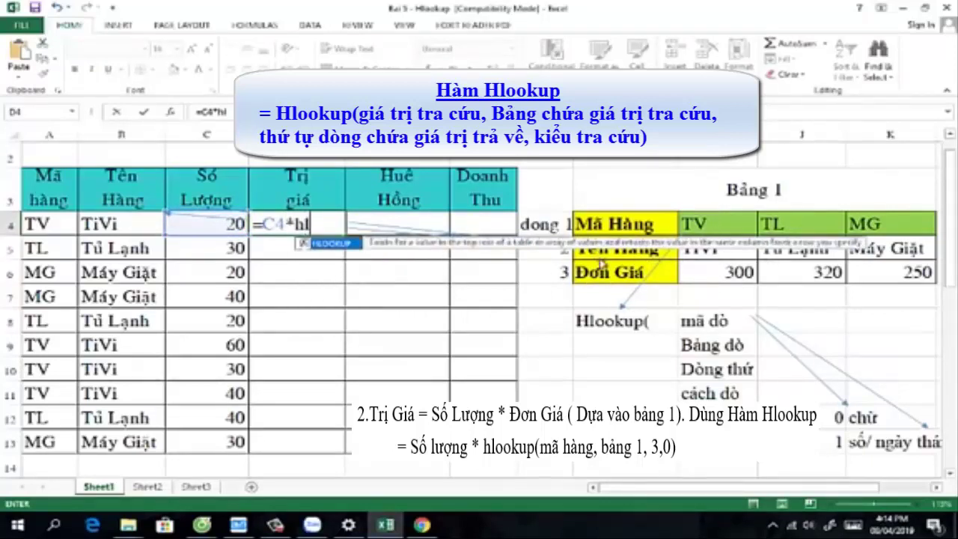
type("ookup")
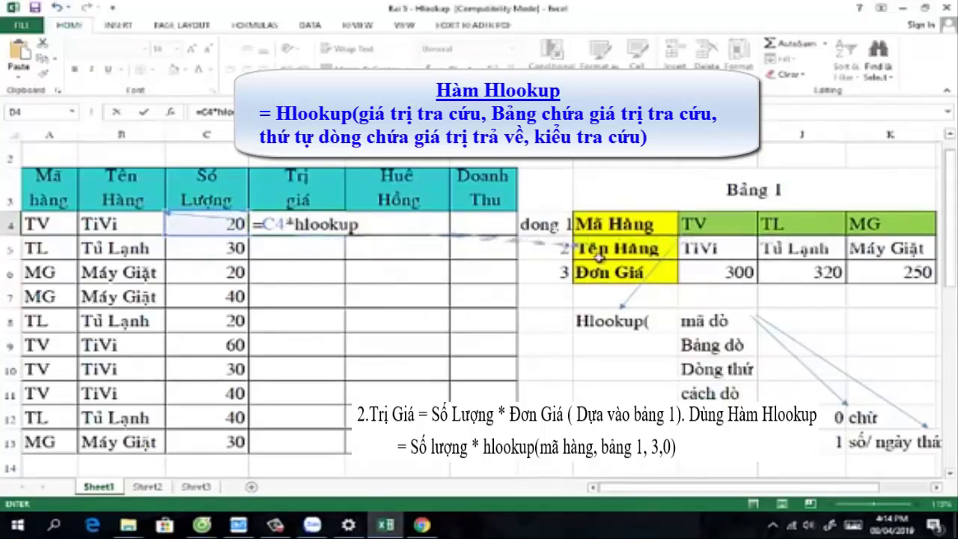
type("(")
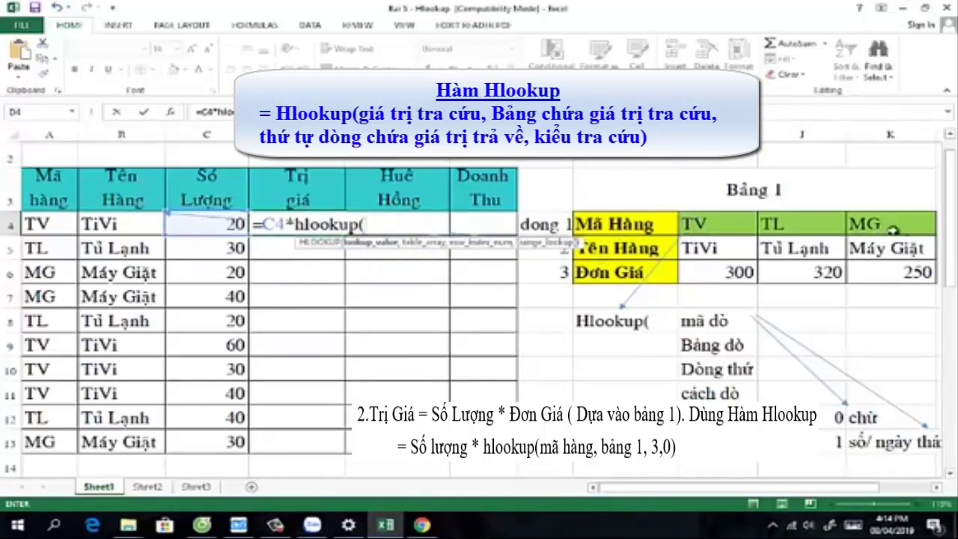
left_click(48, 222)
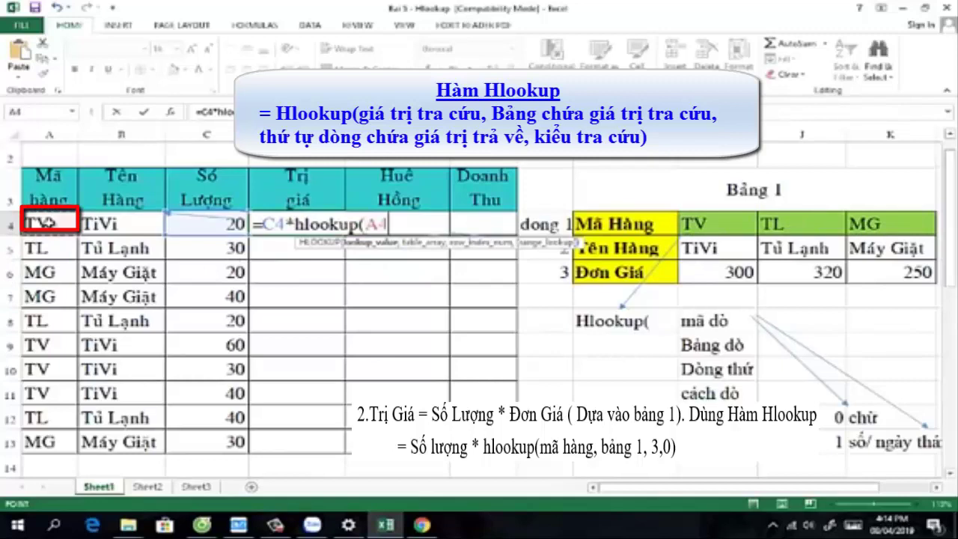
type(",")
mouse_move(704, 223)
left_mouse_down()
mouse_move(892, 288)
mouse_move(890, 273)
left_mouse_up()
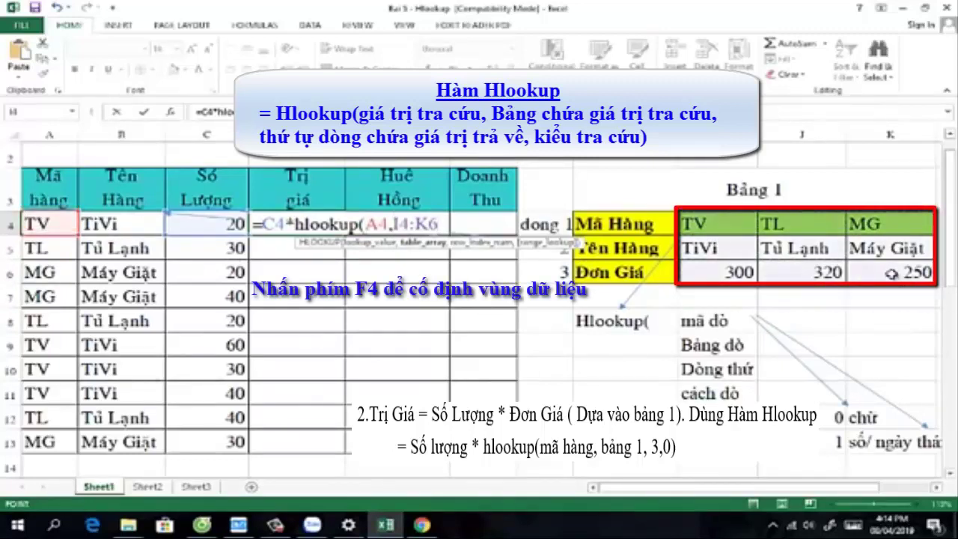
key("F4")
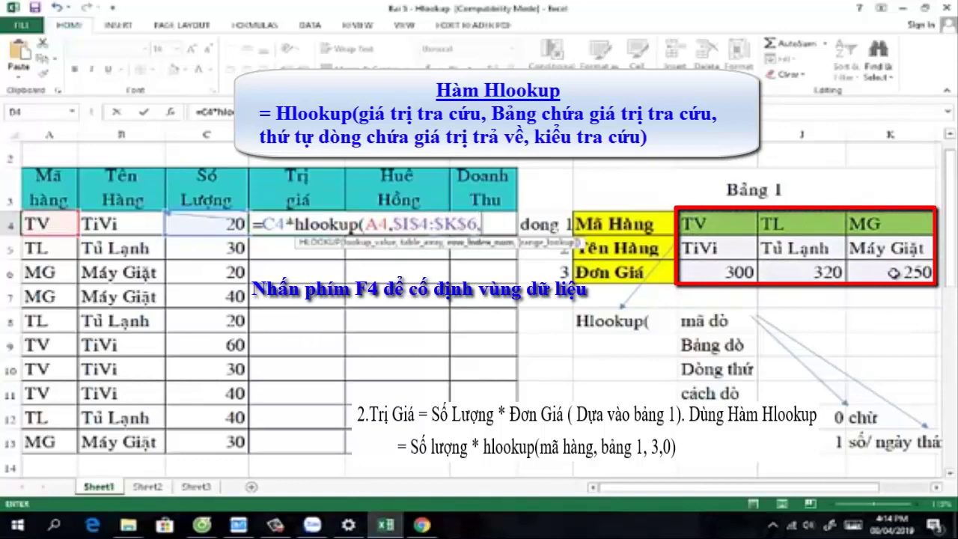
type(",3")
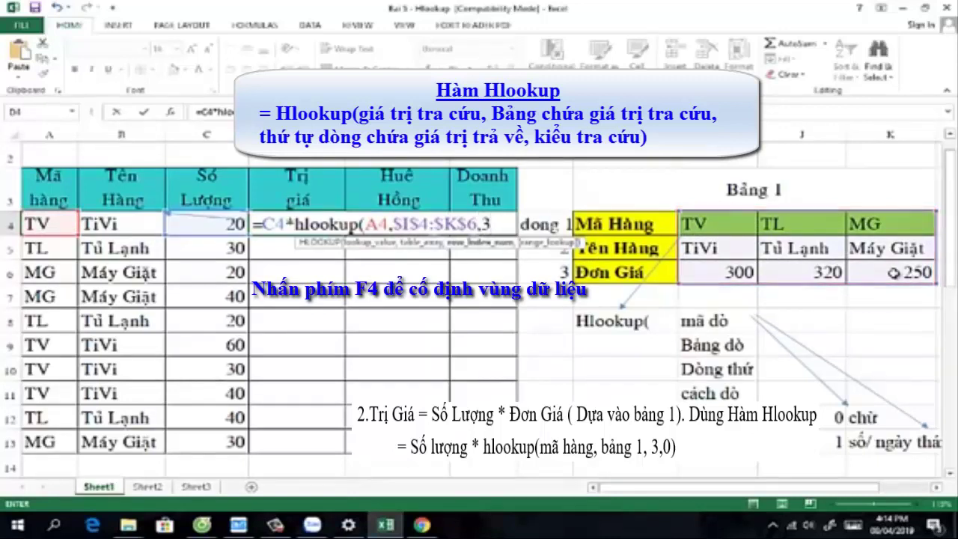
type(",0")
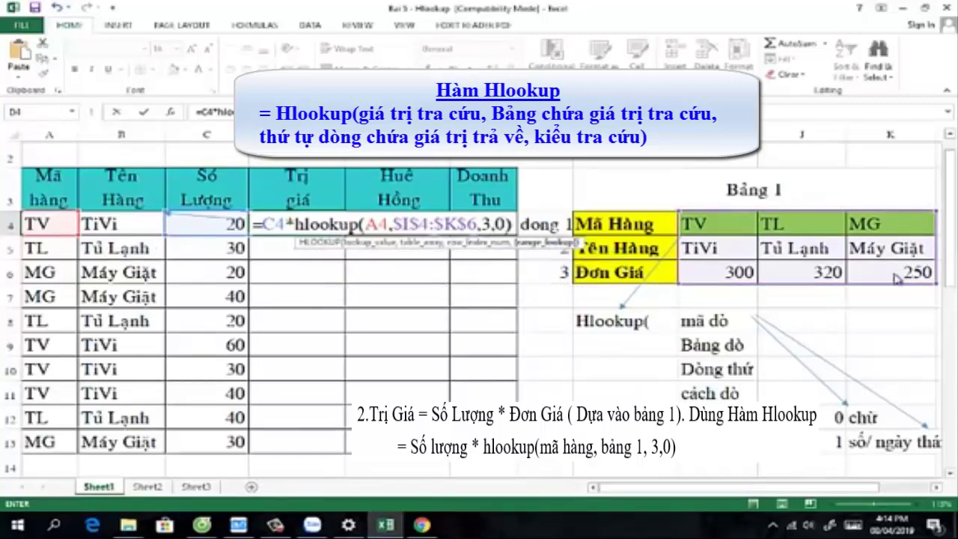
key("Return")
Fill the Trị giá formula from D4 down to D13, giving values from 6000 to 7500
left_click(305, 230)
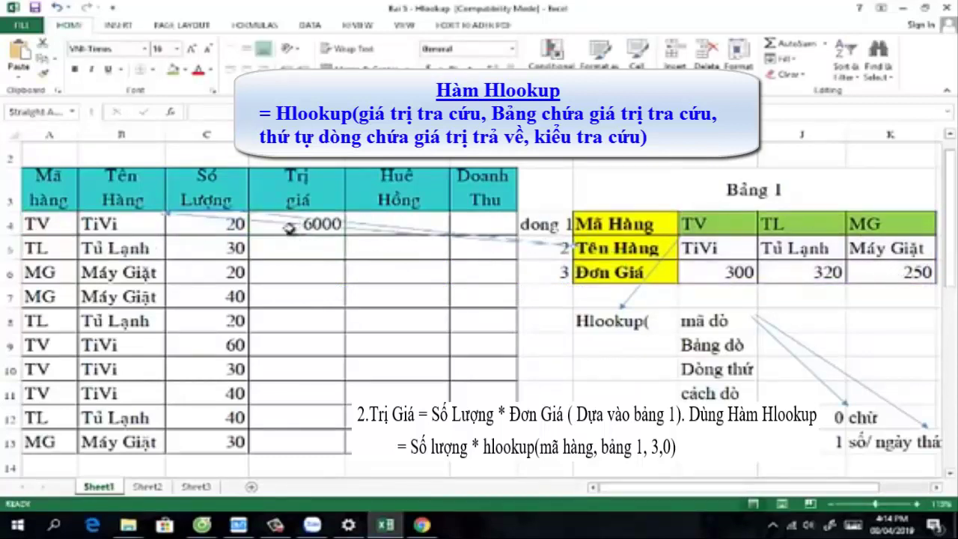
left_click(299, 224)
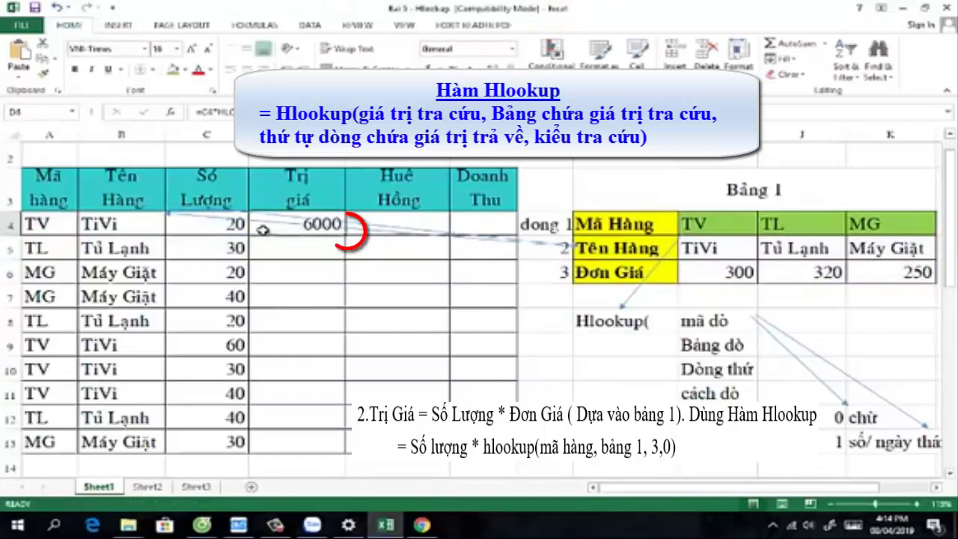
left_click_drag(345, 231, 348, 453)
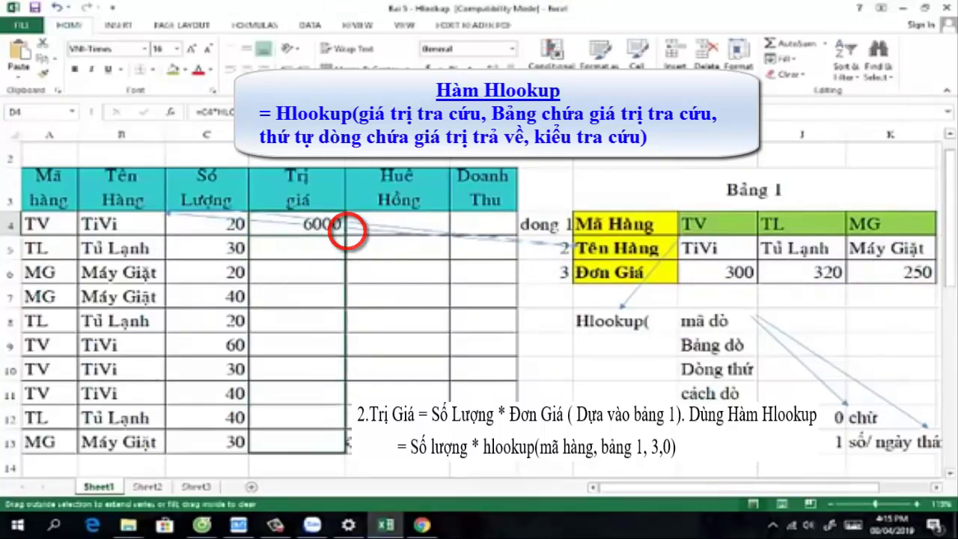
left_click(413, 238)
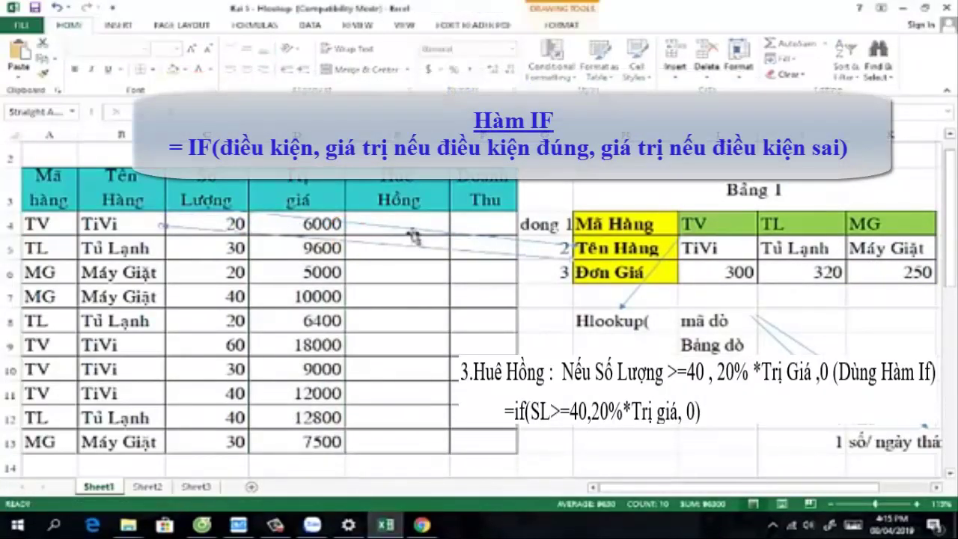
left_click(413, 219)
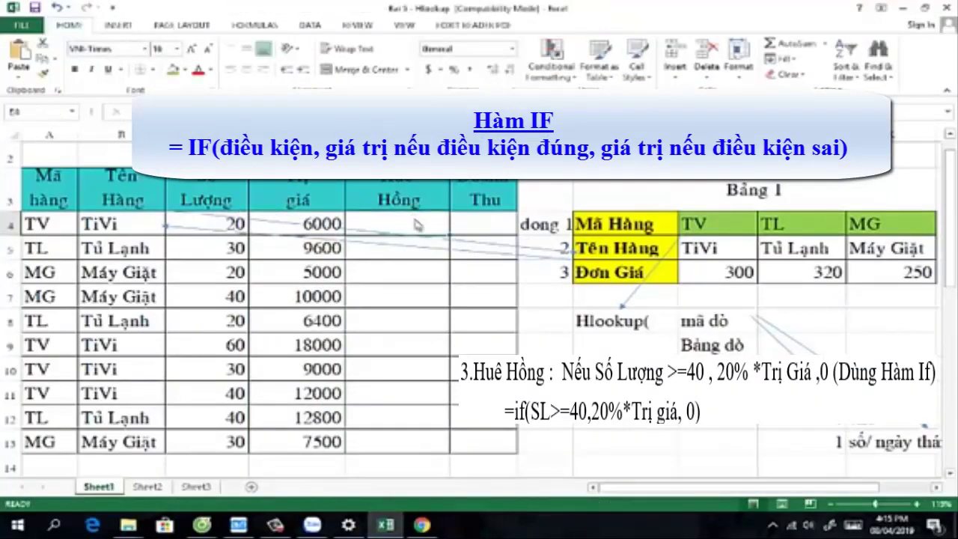
Enter =IF(C4>=40,20%*D4,0) in E4 and copy it down to E13
type("=if")
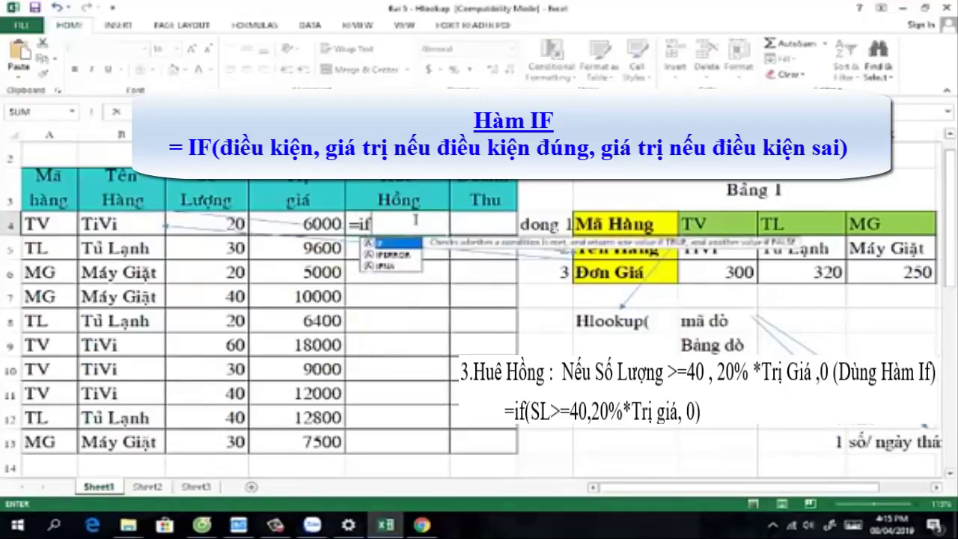
type("(")
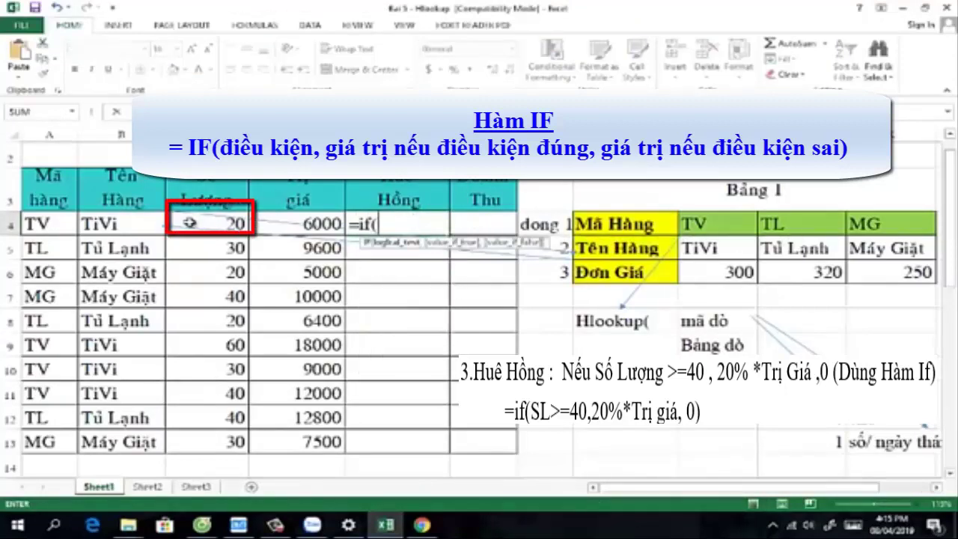
left_click(190, 223)
type(">")
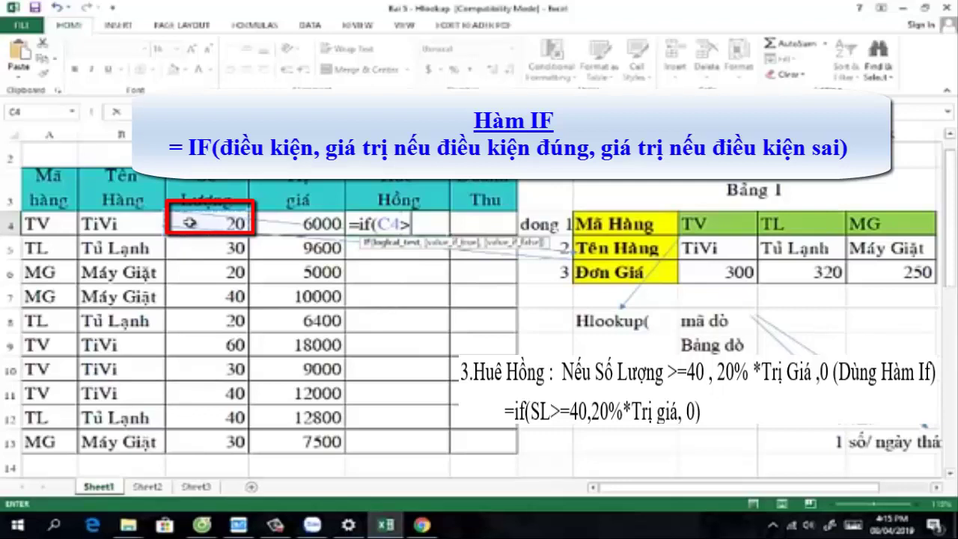
type("=")
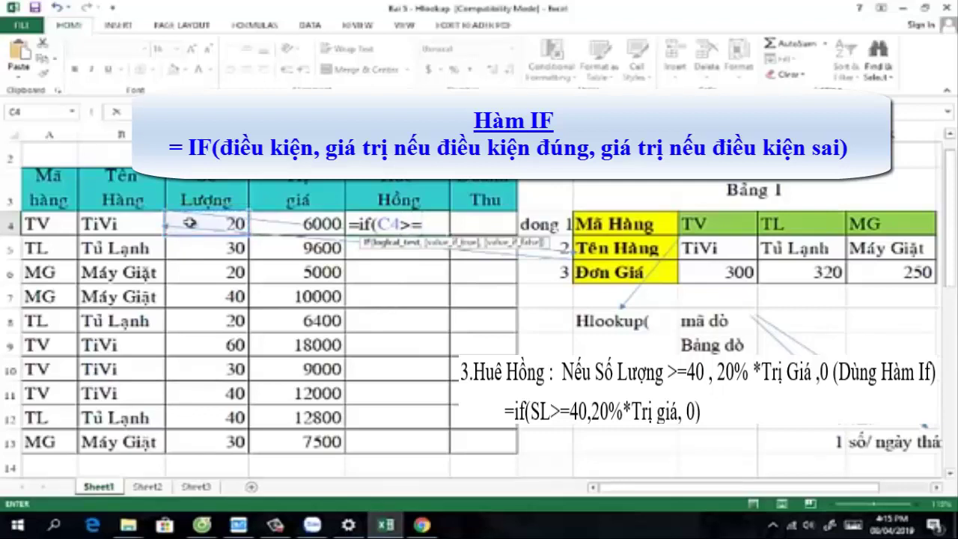
type("40,20")
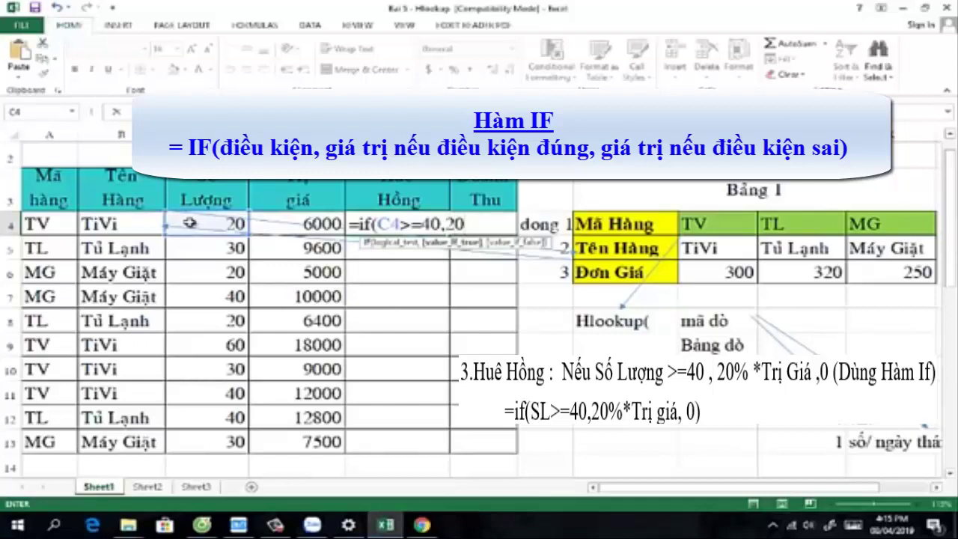
type("%*")
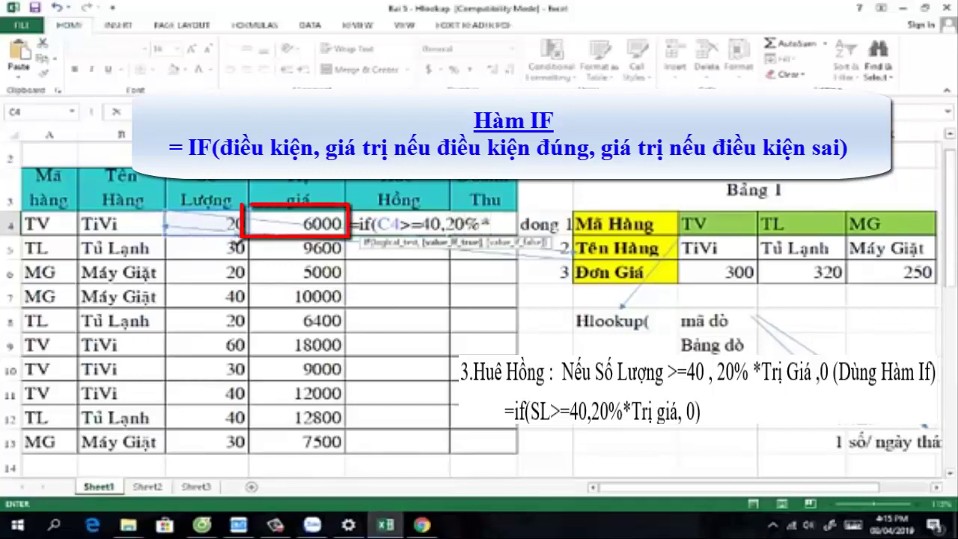
left_click(332, 223)
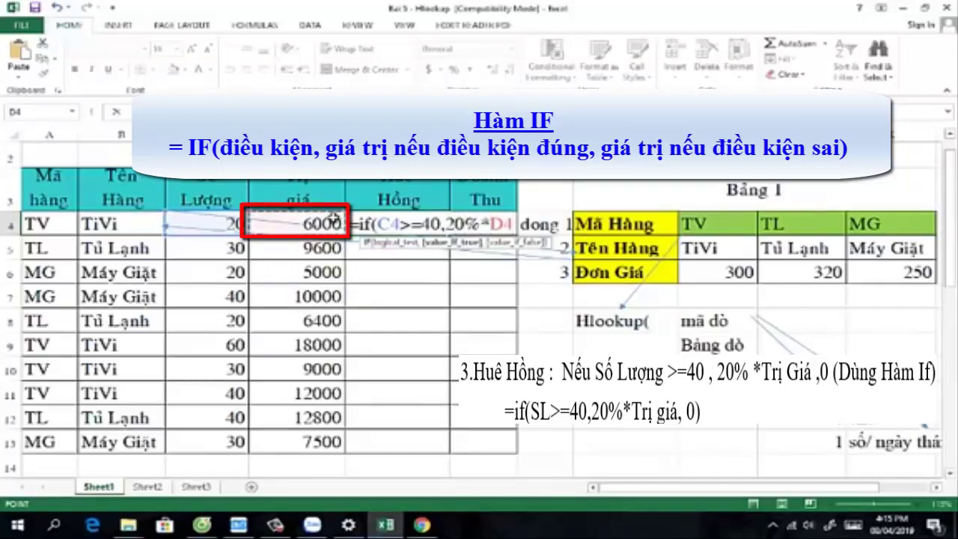
type(",0")
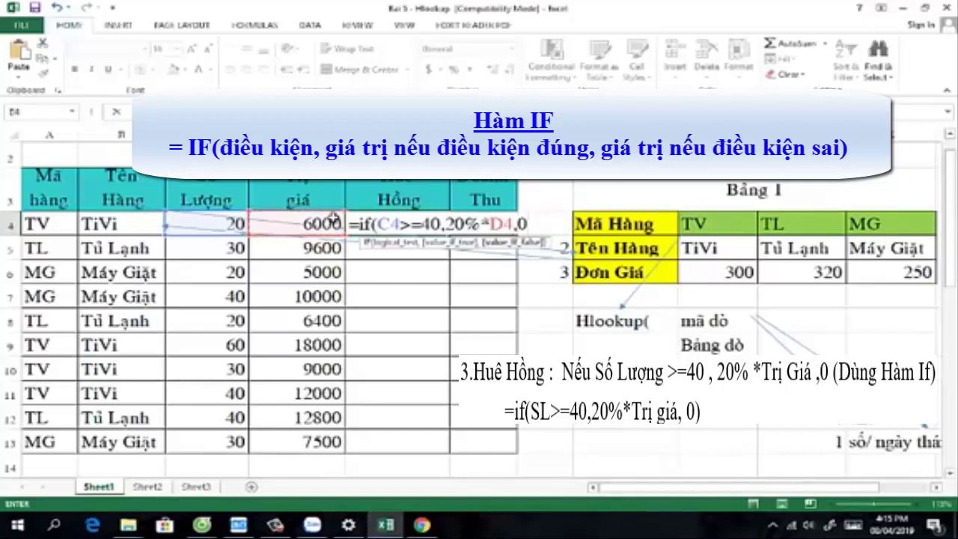
type(")")
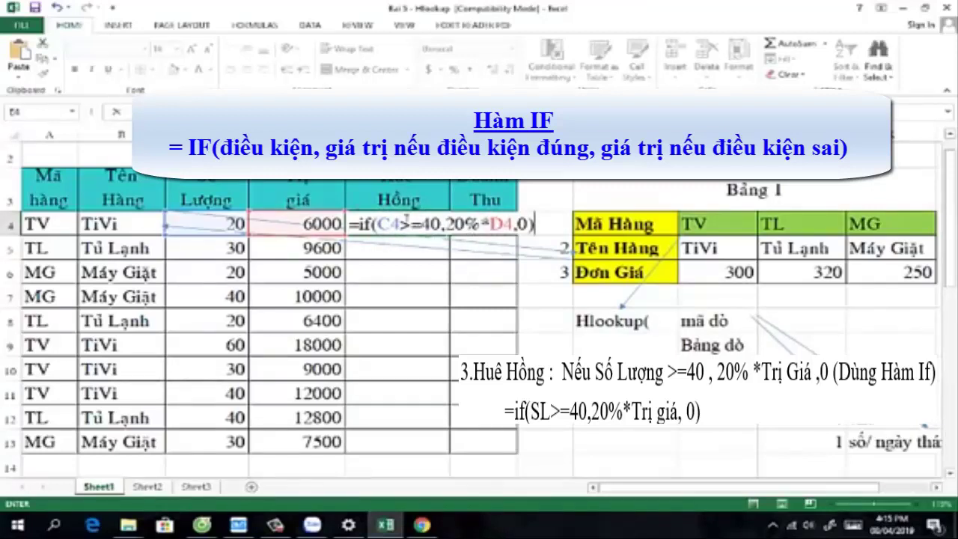
left_click(451, 238)
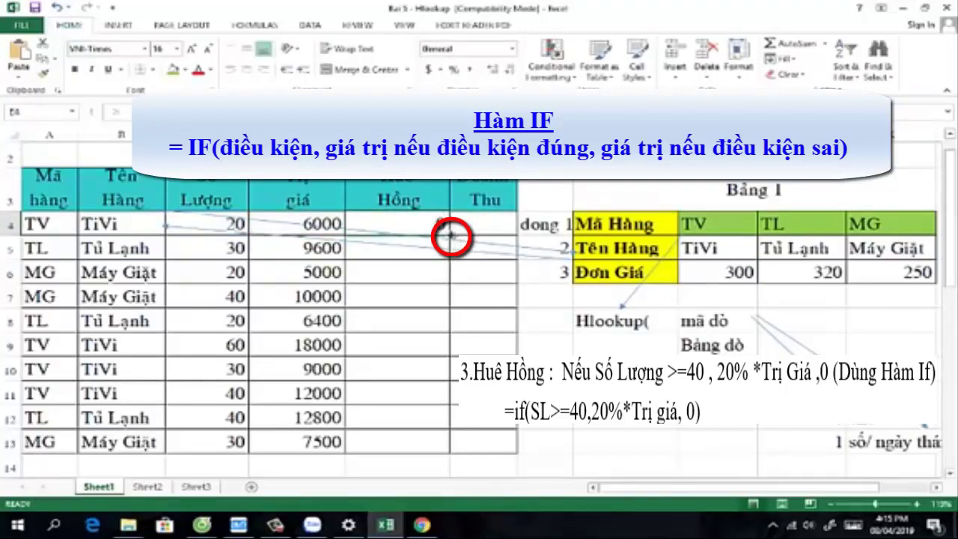
left_click_drag(450, 236, 452, 444)
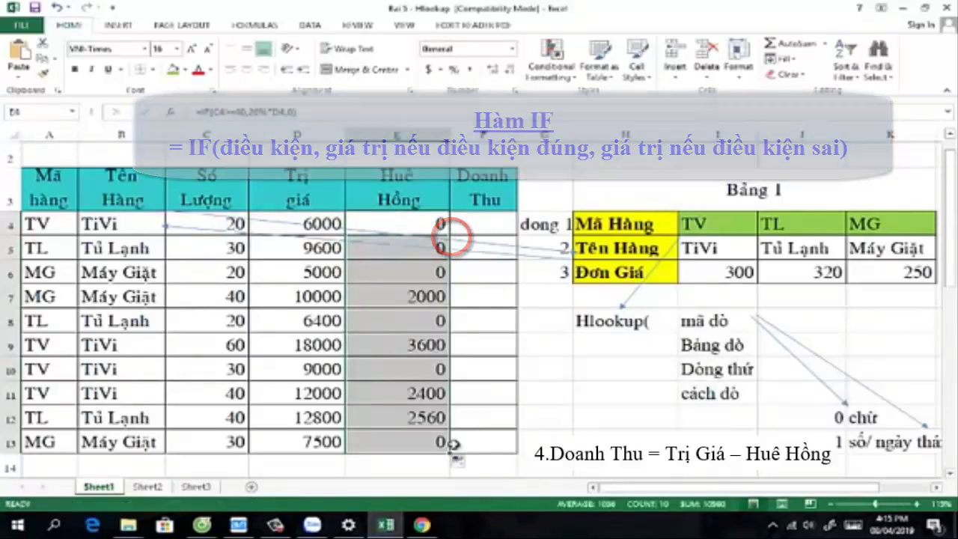
Enter =D4-E4 in F4 and fill it down through F13
left_click(488, 224)
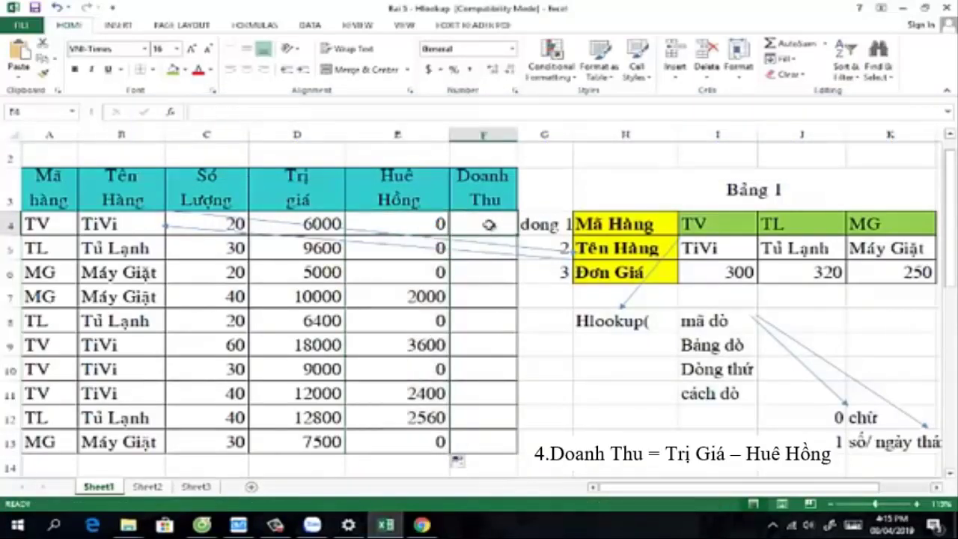
type("=")
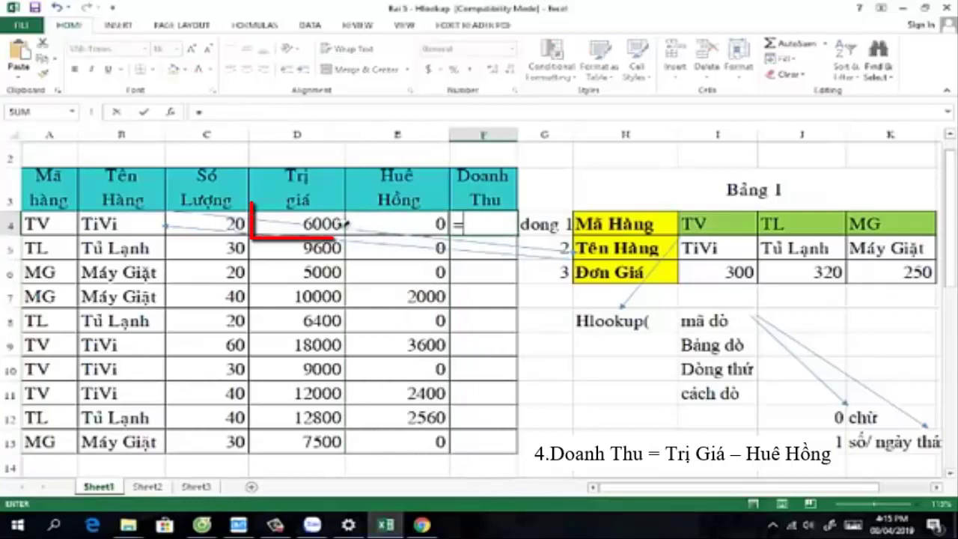
left_click(330, 218)
type("-")
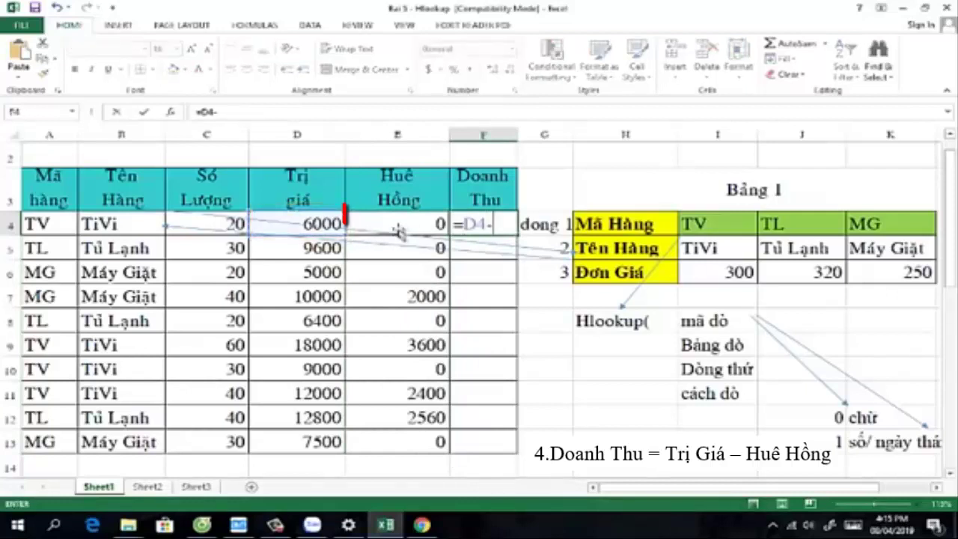
left_click(425, 224)
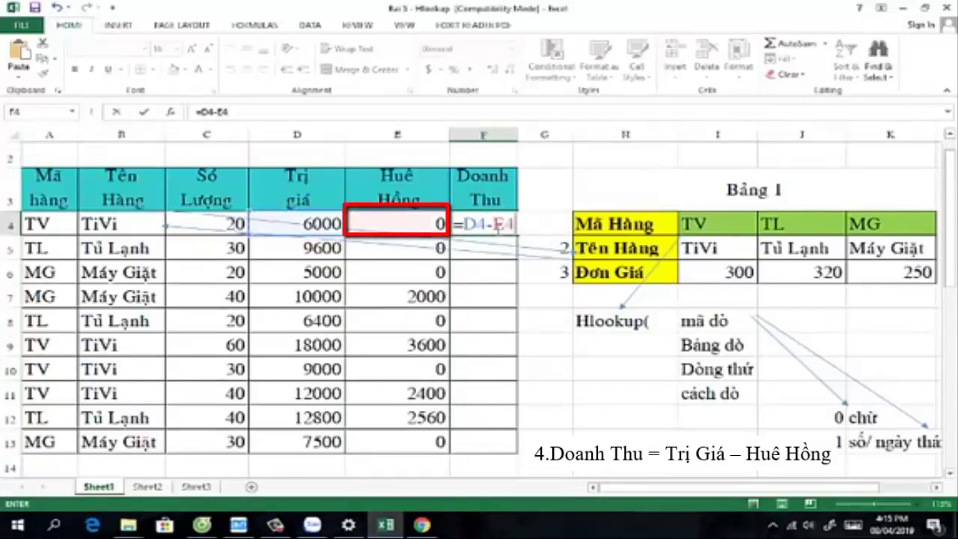
key("ctrl+Return")
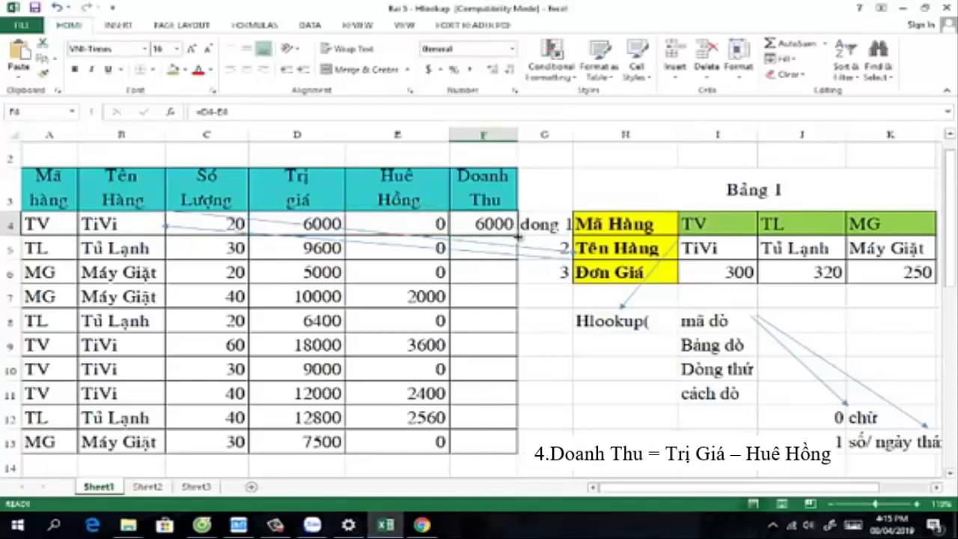
left_click_drag(518, 237, 520, 447)
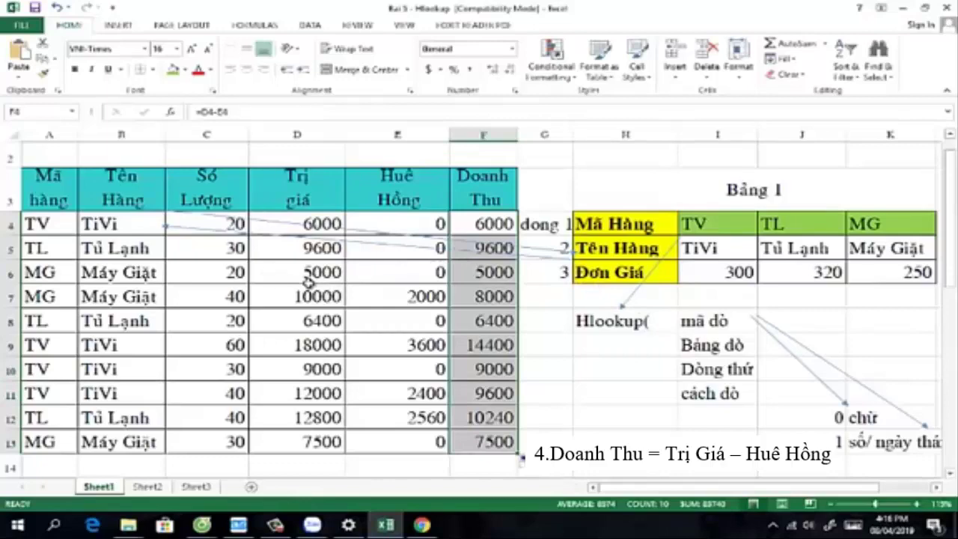
left_click(275, 526)
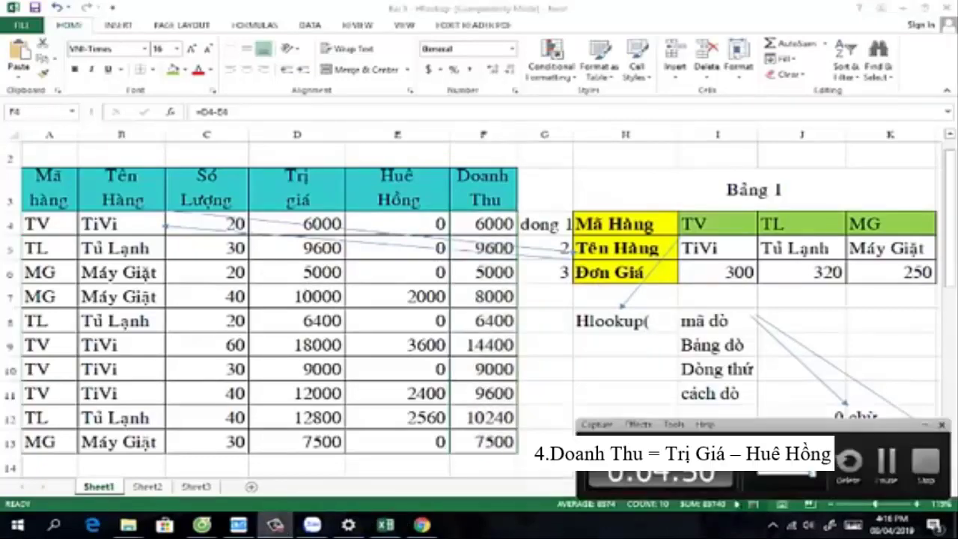